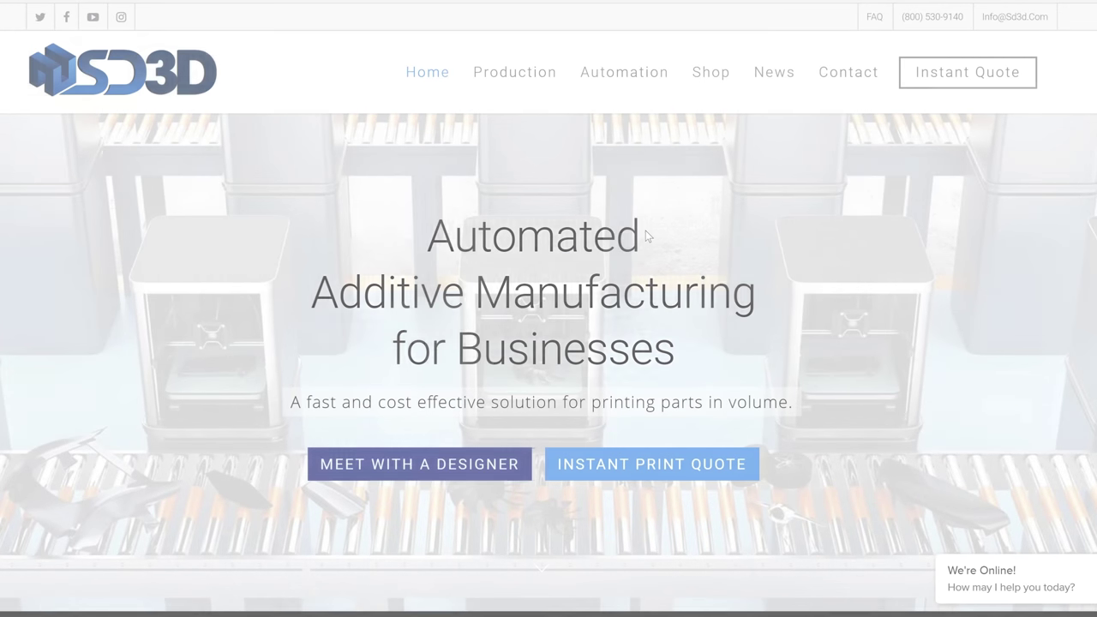
Open the instant quote page from the home page and upload the framebrace_v2.stl model.
{"action": "scroll", "coordinate": [648, 237], "scroll_direction": "down", "scroll_amount": 3}
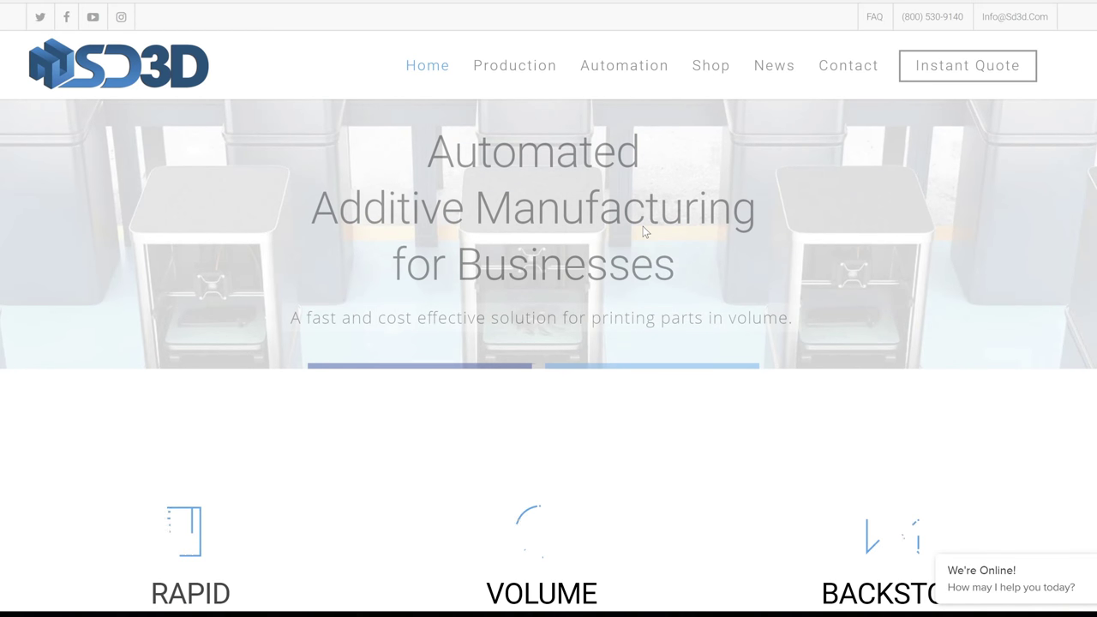
{"action": "scroll", "coordinate": [644, 232], "scroll_direction": "up", "scroll_amount": 2}
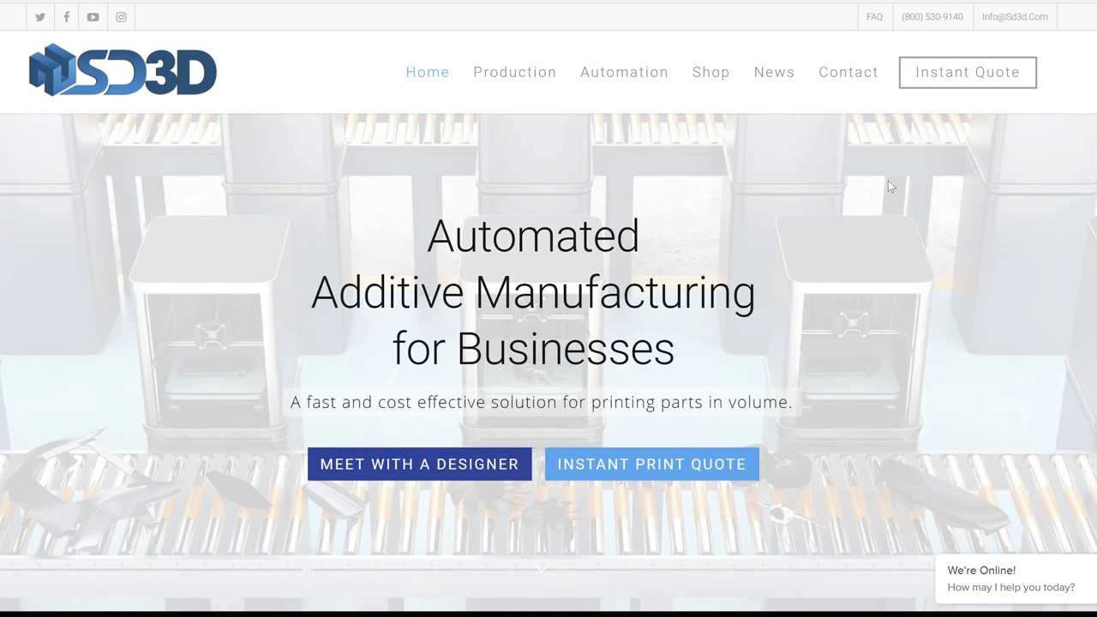
{"action": "left_click", "coordinate": [941, 76]}
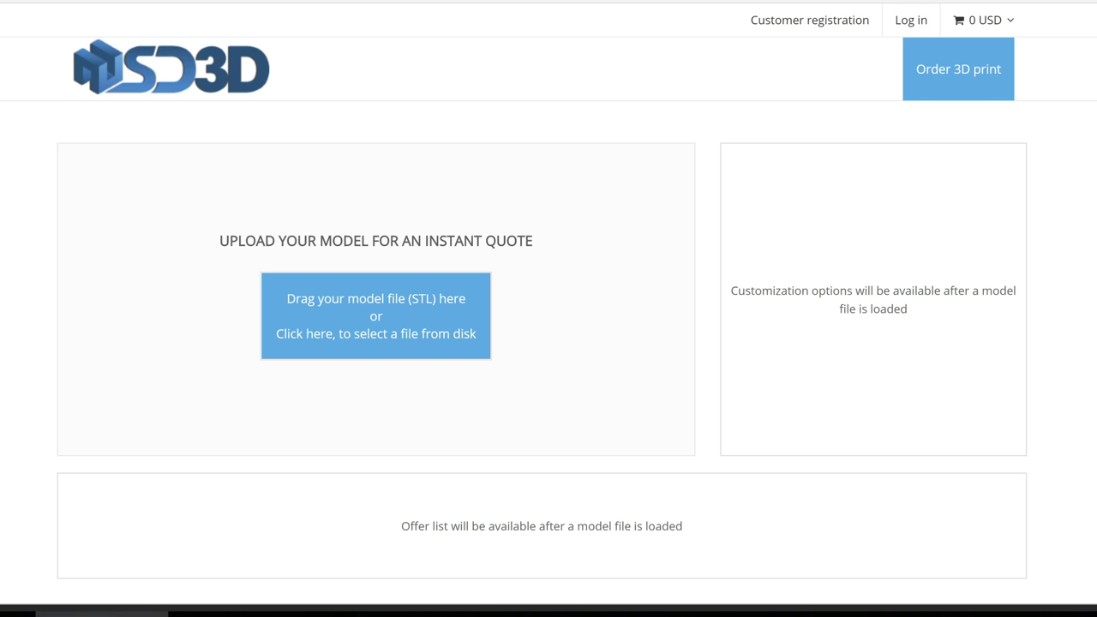
{"action": "left_click_drag", "start_coordinate": [1096, 286], "coordinate": [442, 305]}
{"action": "left_click_drag", "start_coordinate": [383, 321], "coordinate": [385, 324]}
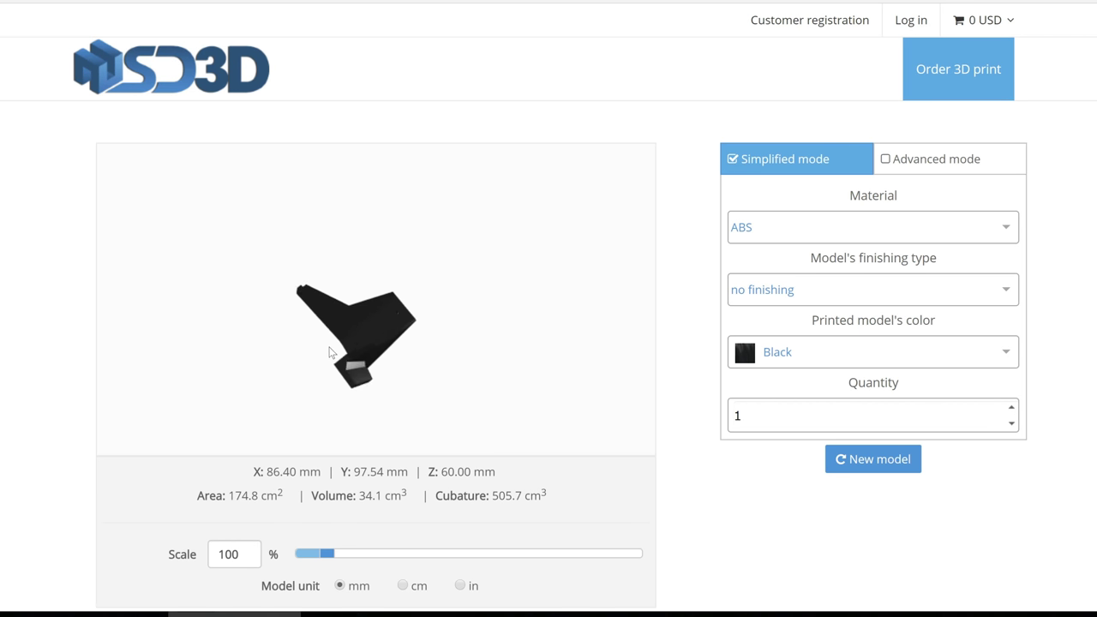
Check the model's dimensions, switch the model unit to inches and return it to millimetres.
{"action": "scroll", "coordinate": [571, 489], "scroll_direction": "down", "scroll_amount": 1}
{"action": "double_click", "coordinate": [310, 388]}
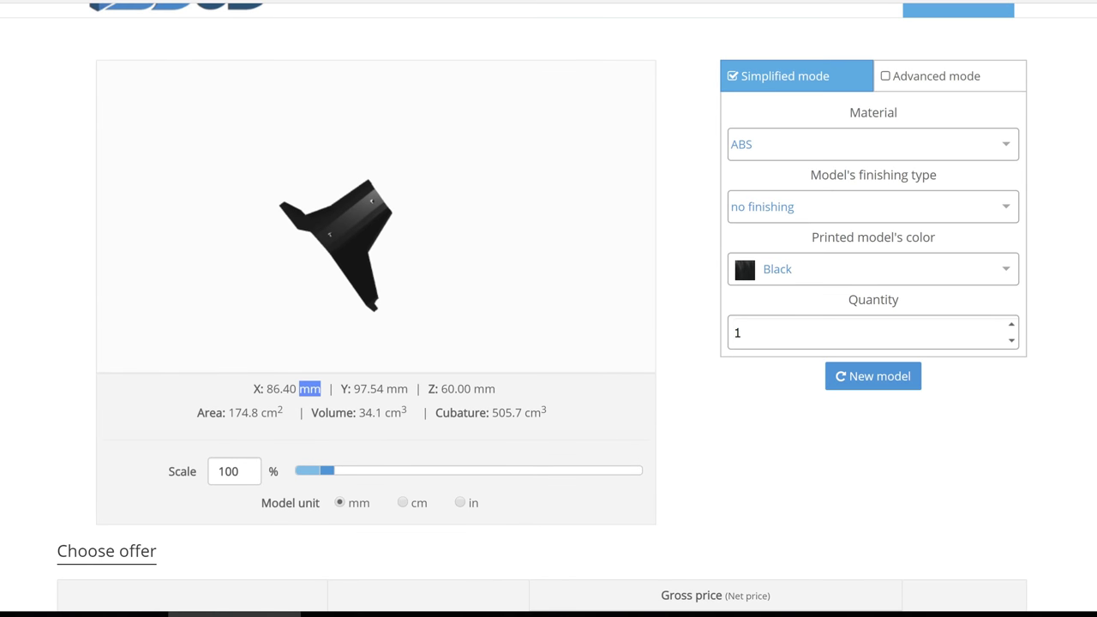
{"action": "double_click", "coordinate": [369, 388]}
{"action": "left_click", "coordinate": [443, 504]}
{"action": "left_click", "coordinate": [460, 505]}
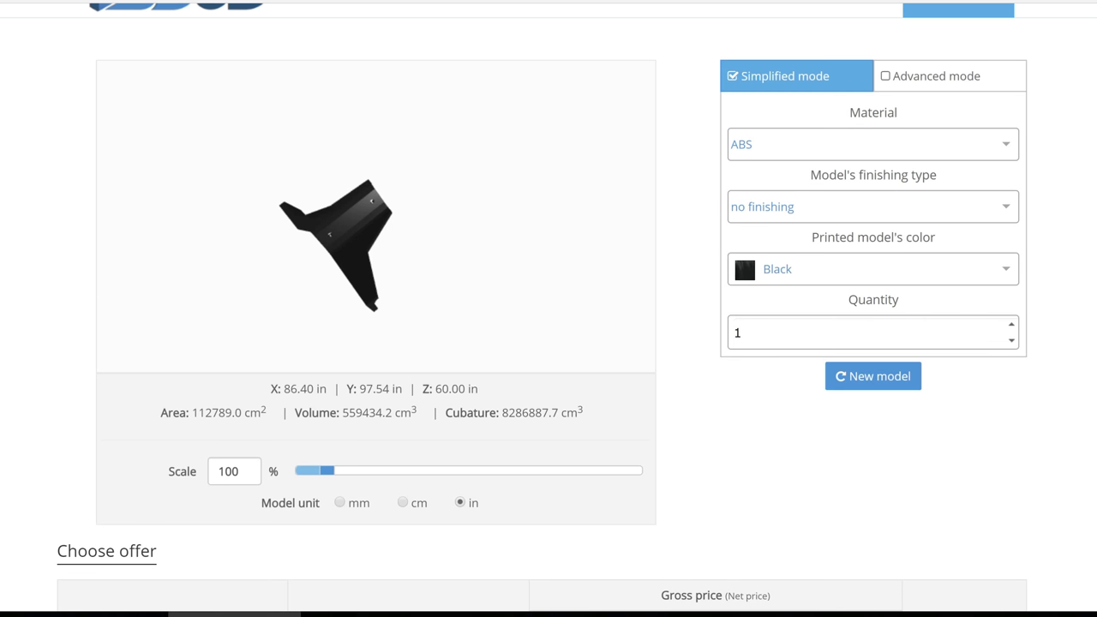
{"action": "left_click", "coordinate": [342, 508]}
{"action": "mouse_move", "coordinate": [417, 315]}
{"action": "left_mouse_down"}
{"action": "mouse_move", "coordinate": [380, 280]}
{"action": "mouse_move", "coordinate": [422, 312]}
{"action": "left_mouse_up"}
Browse the materials, try Nylon 910 on the model and set the material back to ABS.
{"action": "left_click", "coordinate": [857, 152]}
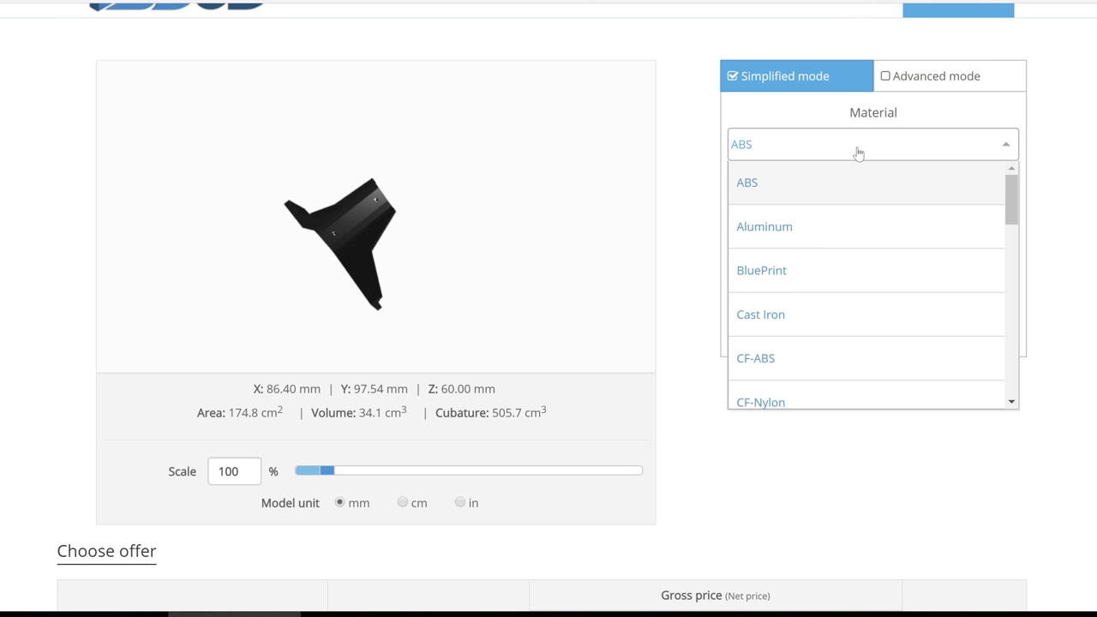
{"action": "scroll", "coordinate": [863, 251], "scroll_direction": "down", "scroll_amount": 2}
{"action": "scroll", "coordinate": [863, 251], "scroll_direction": "down", "scroll_amount": 8}
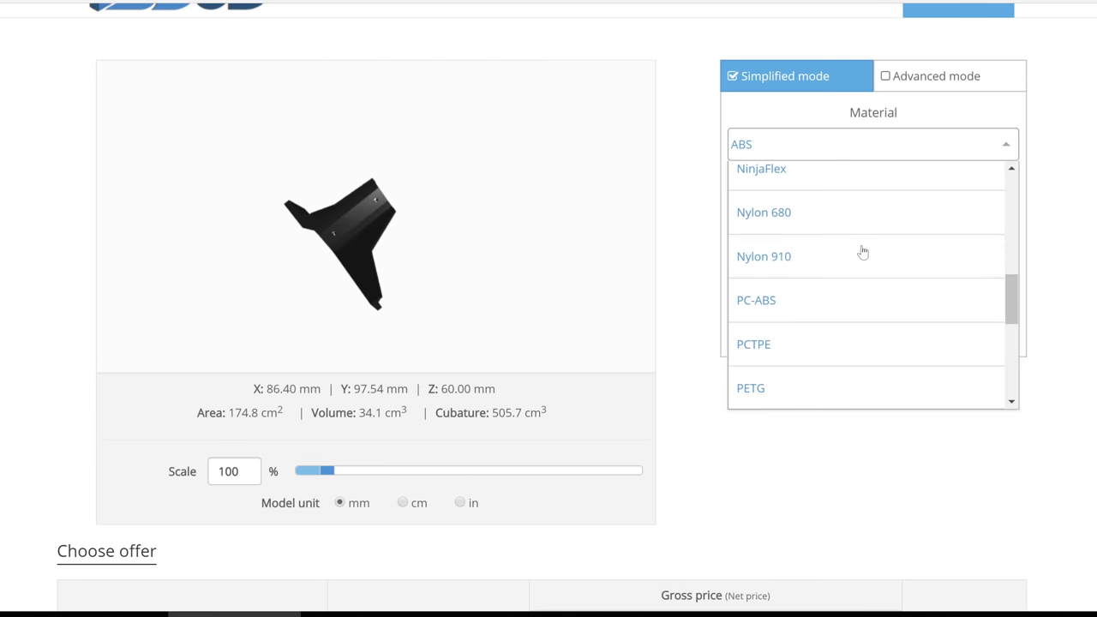
{"action": "left_click", "coordinate": [832, 180]}
{"action": "left_click", "coordinate": [807, 153]}
{"action": "scroll", "coordinate": [834, 240], "scroll_direction": "up", "scroll_amount": 1}
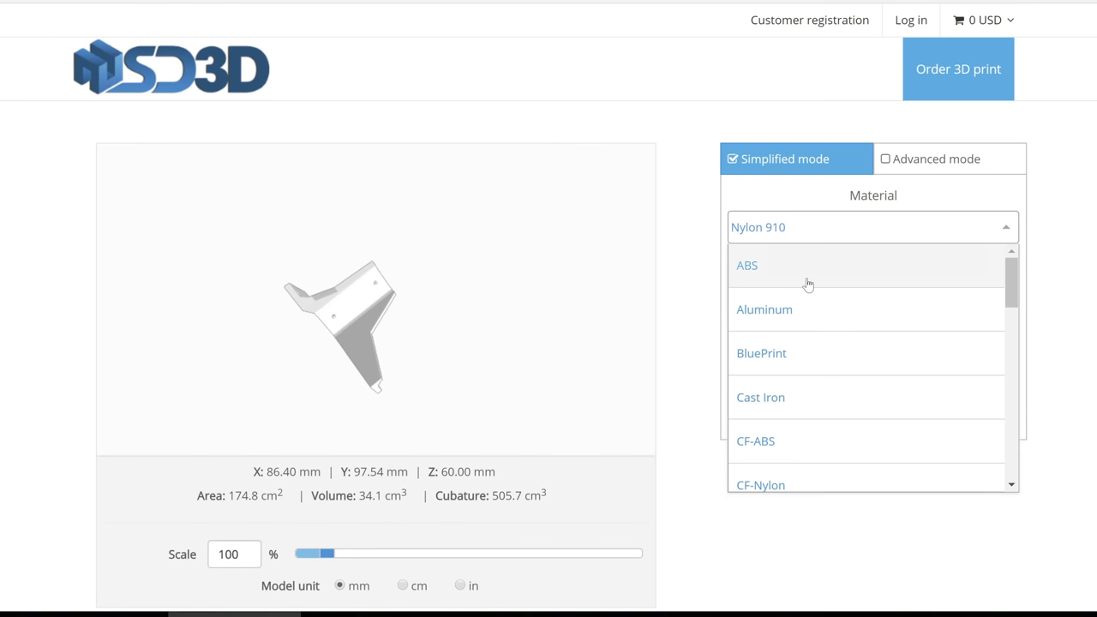
{"action": "left_click", "coordinate": [808, 281]}
Set the model's finishing type to Vapor Finishing and the printed model's color to Green.
{"action": "scroll", "coordinate": [674, 223], "scroll_direction": "down", "scroll_amount": 1}
{"action": "left_click", "coordinate": [782, 221]}
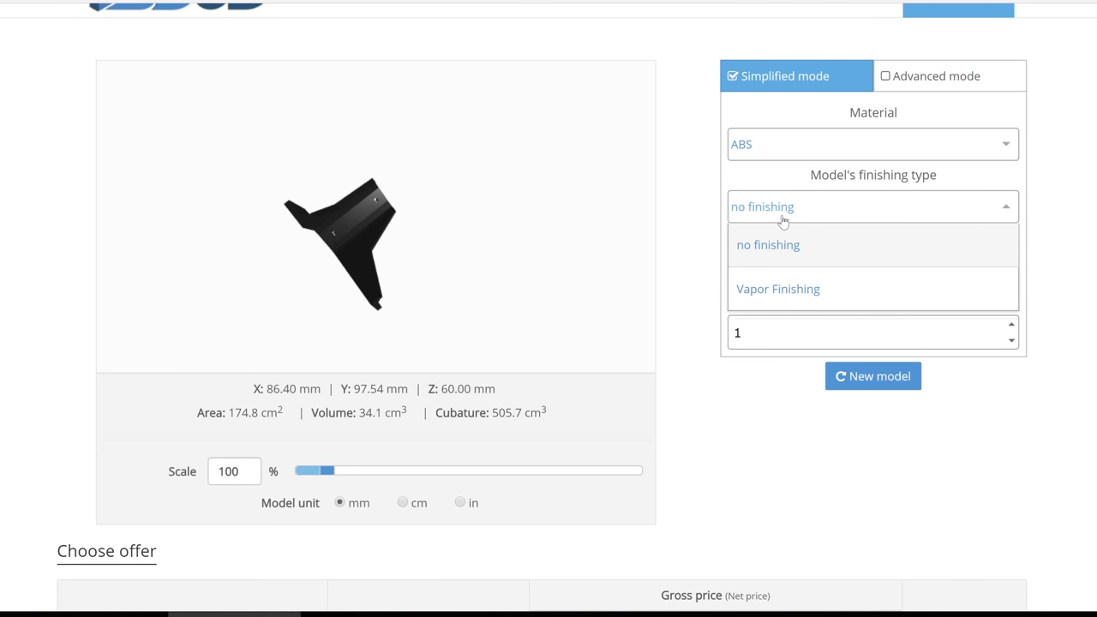
{"action": "left_click", "coordinate": [782, 291]}
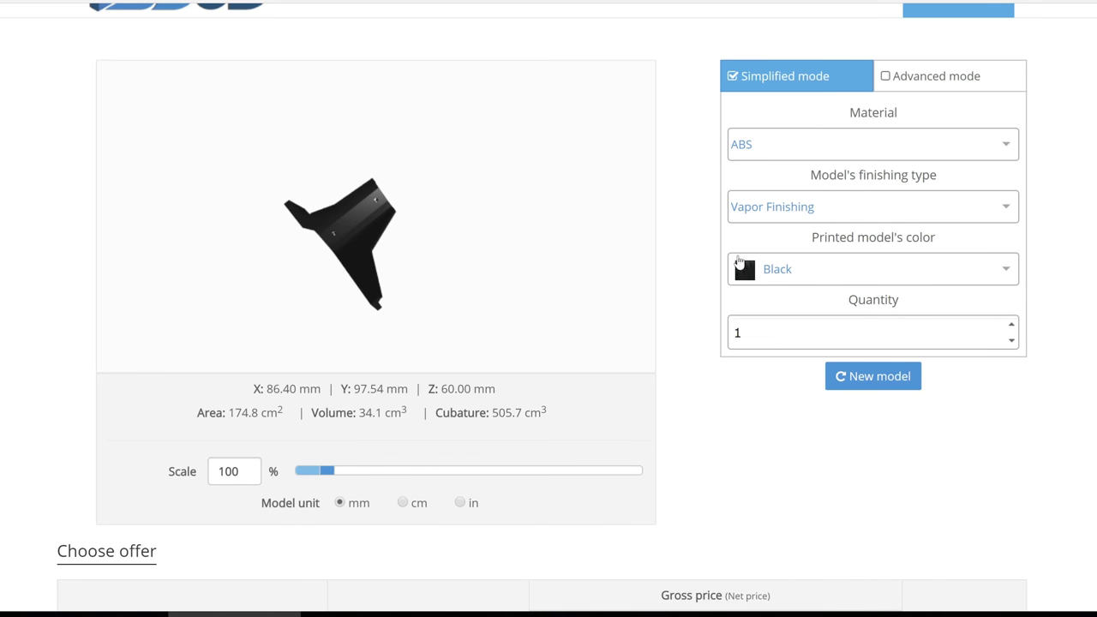
{"action": "left_click", "coordinate": [777, 279]}
{"action": "scroll", "coordinate": [845, 511], "scroll_direction": "down", "scroll_amount": 1}
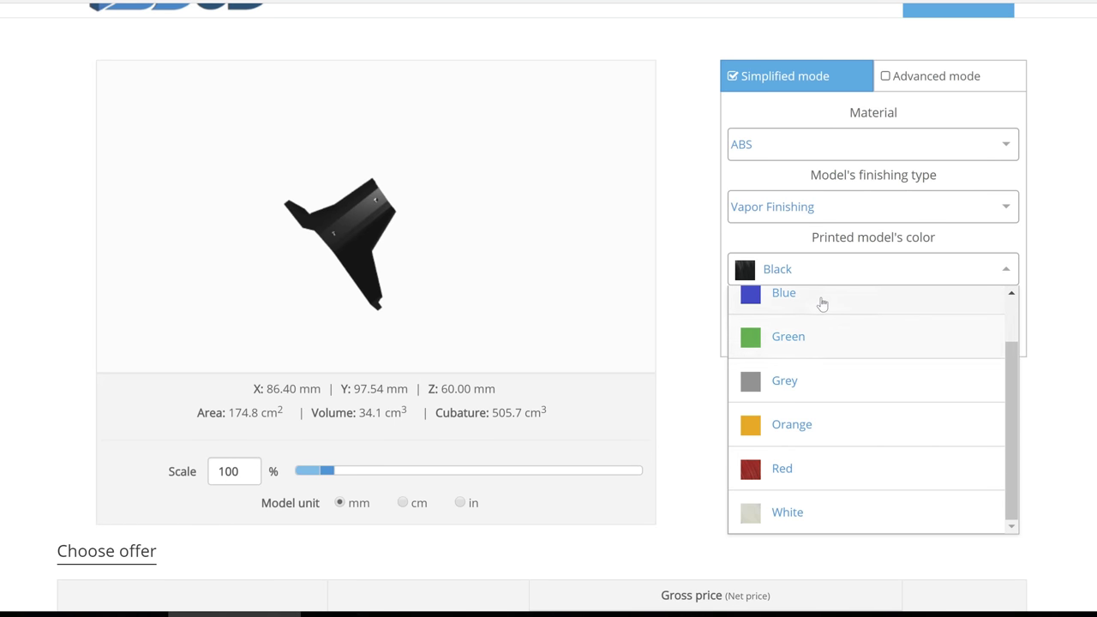
{"action": "left_click", "coordinate": [823, 300]}
{"action": "left_click", "coordinate": [823, 269]}
{"action": "left_click", "coordinate": [786, 394]}
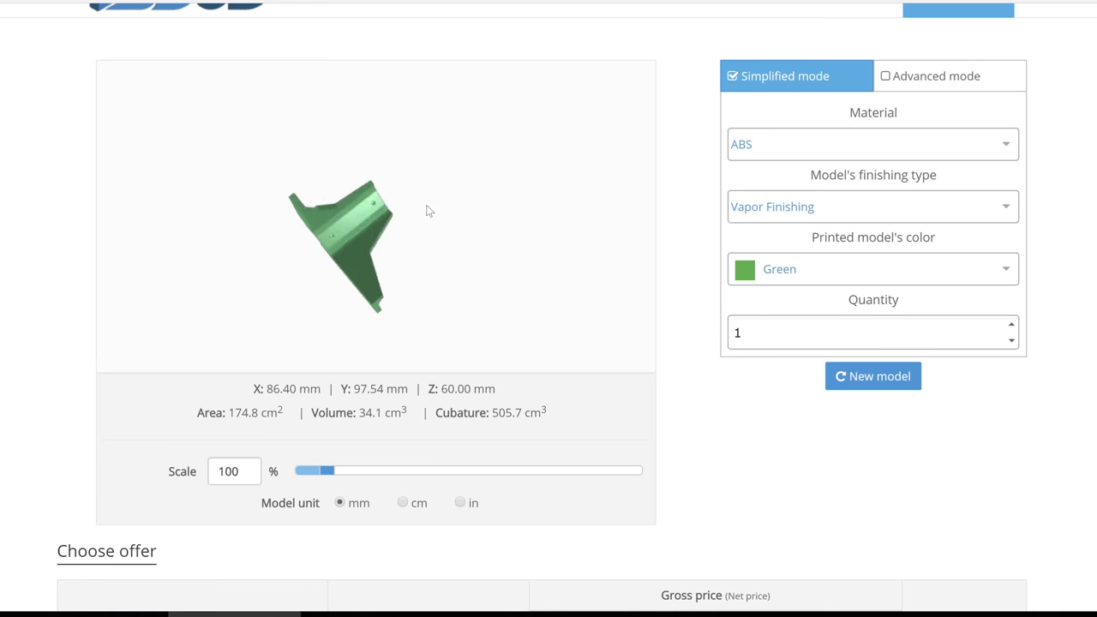
Try quantities of 5 and 15 to compare the offer prices.
{"action": "scroll", "coordinate": [709, 368], "scroll_direction": "down", "scroll_amount": 1}
{"action": "scroll", "coordinate": [710, 369], "scroll_direction": "down", "scroll_amount": 1}
{"action": "left_click", "coordinate": [737, 166]}
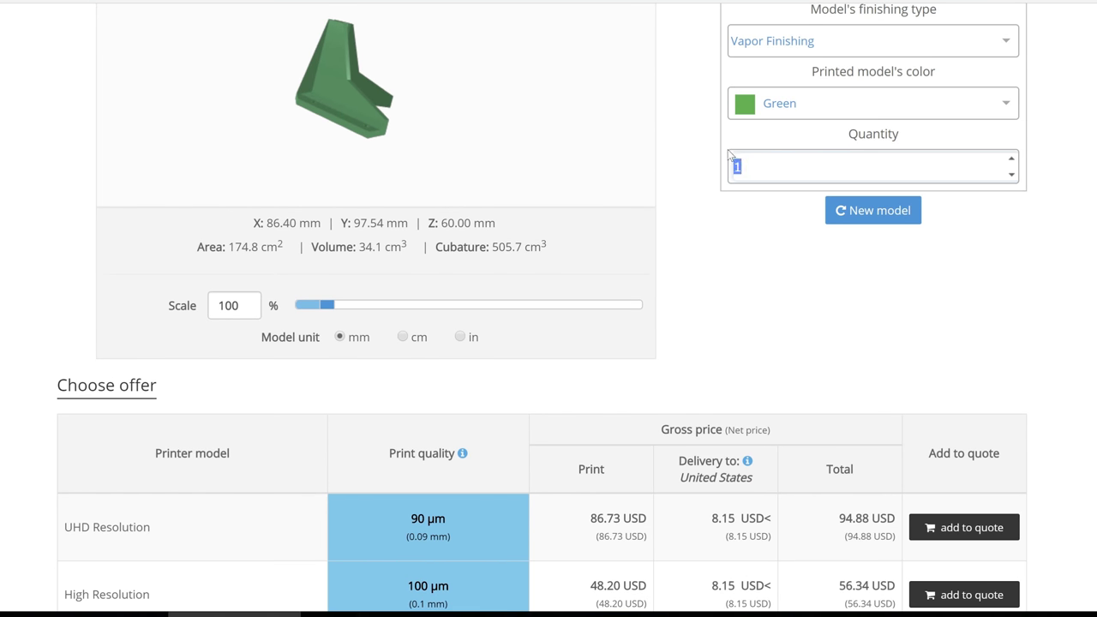
{"action": "type", "text": "5"}
{"action": "left_click", "coordinate": [727, 314]}
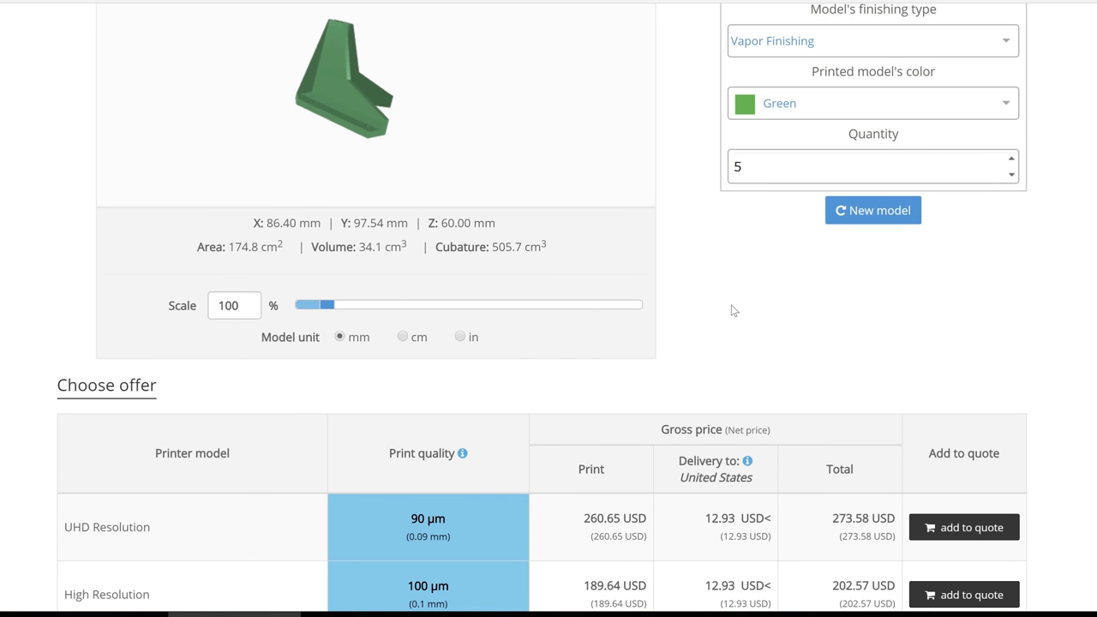
{"action": "left_click_drag", "start_coordinate": [744, 166], "coordinate": [668, 142]}
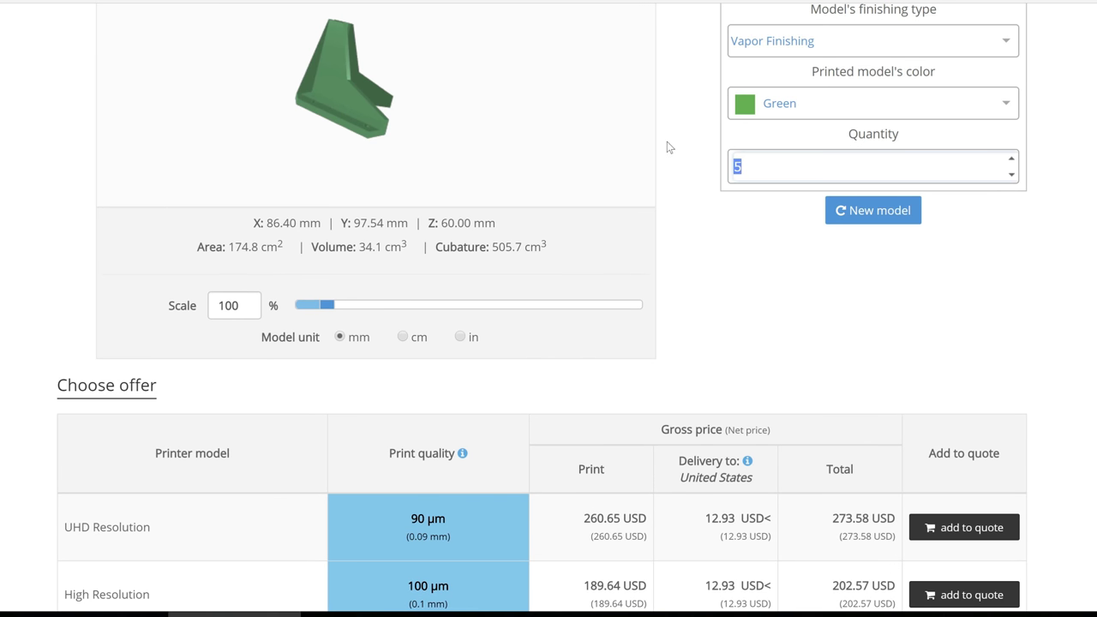
{"action": "type", "text": "1"}
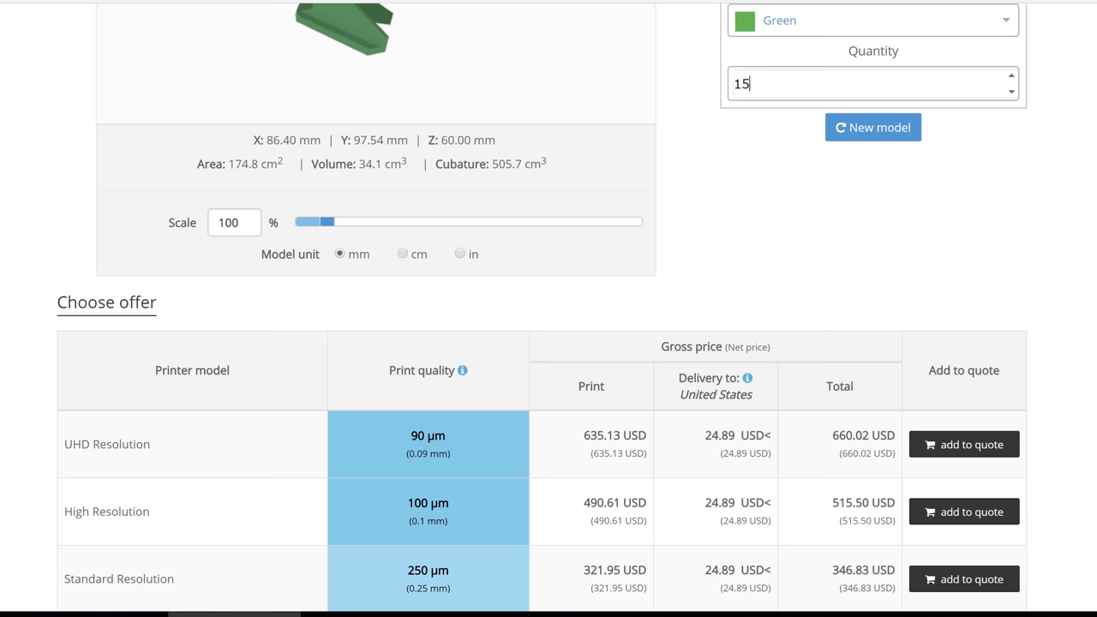
Set the quantity to 3 and review the prices for each print resolution.
{"action": "double_click", "coordinate": [733, 84]}
{"action": "type", "text": "3"}
{"action": "left_click", "coordinate": [759, 260]}
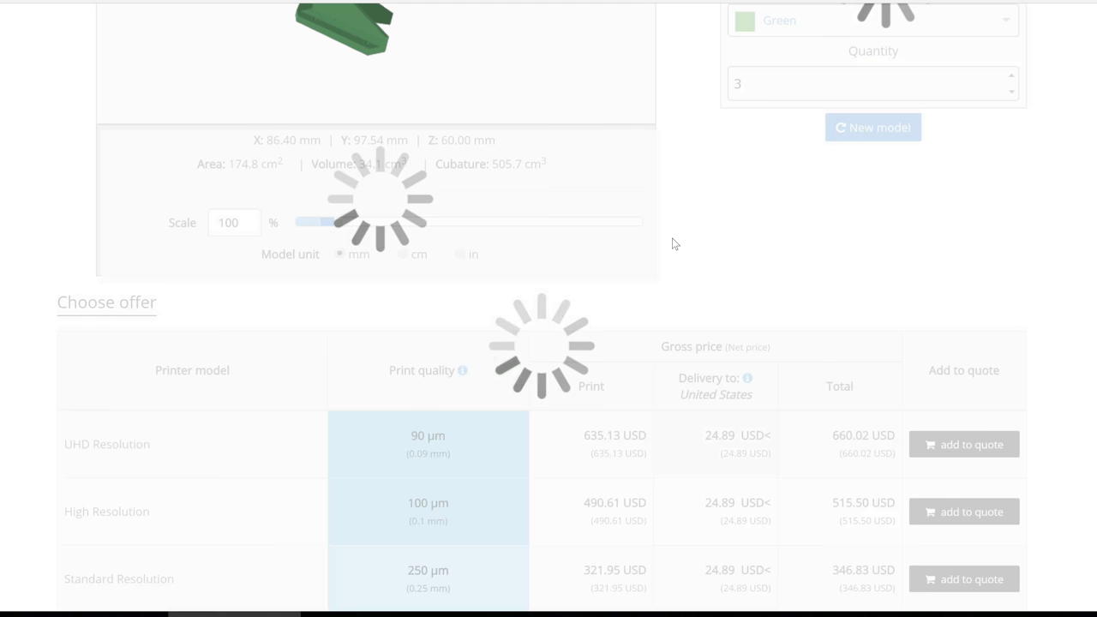
{"action": "scroll", "coordinate": [690, 249], "scroll_direction": "down", "scroll_amount": 1}
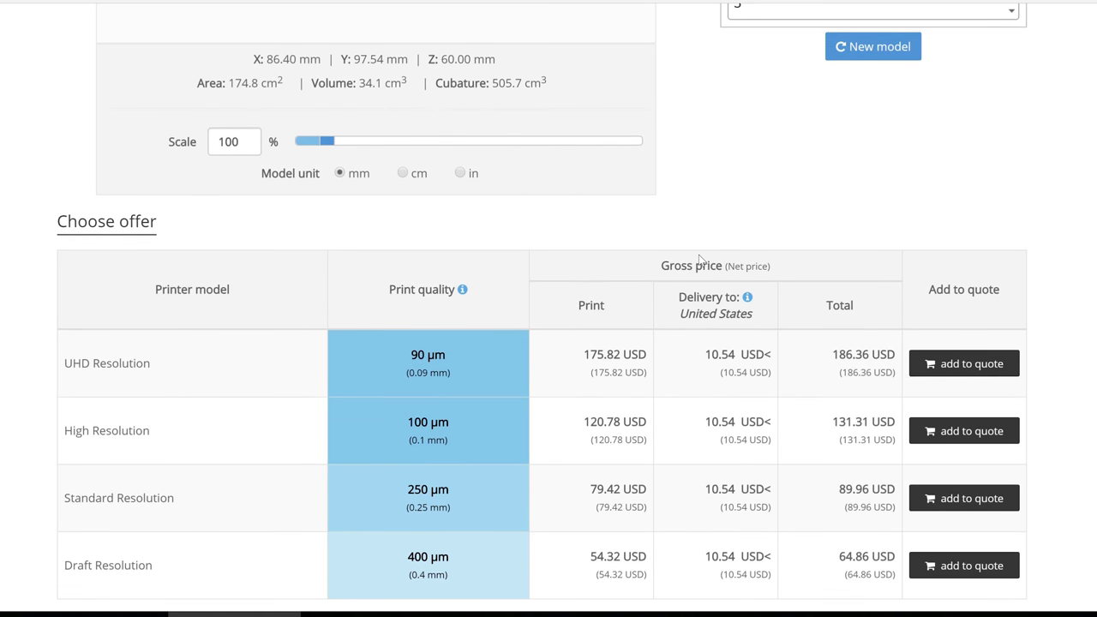
{"action": "scroll", "coordinate": [698, 258], "scroll_direction": "up", "scroll_amount": 2}
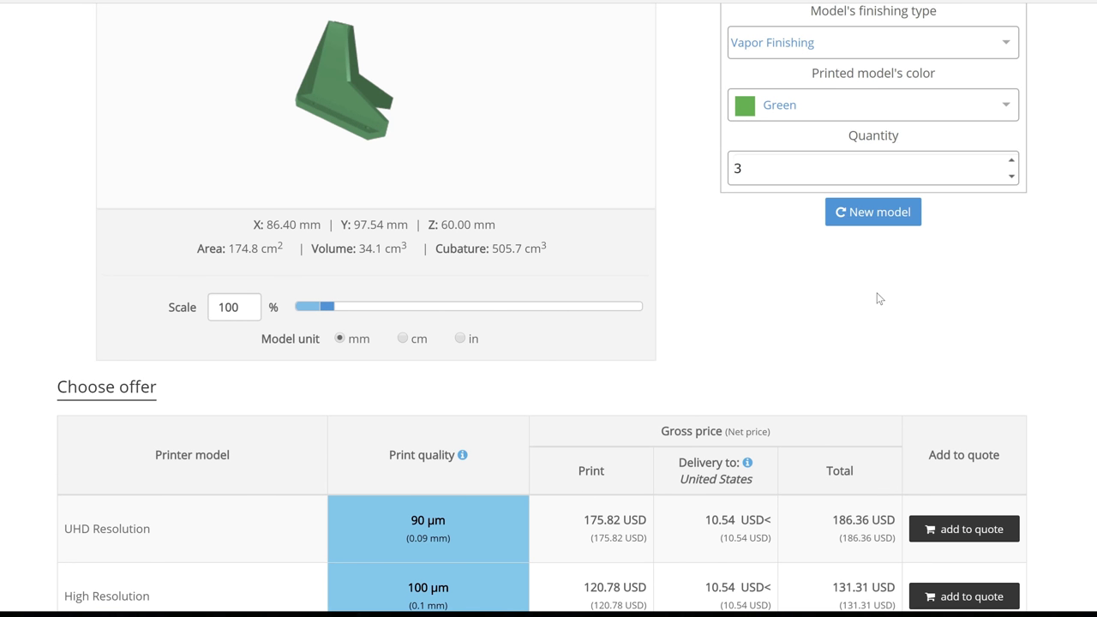
Switch the customization options to advanced mode and check the available print technologies.
{"action": "scroll", "coordinate": [877, 299], "scroll_direction": "up", "scroll_amount": 3}
{"action": "left_click", "coordinate": [918, 167]}
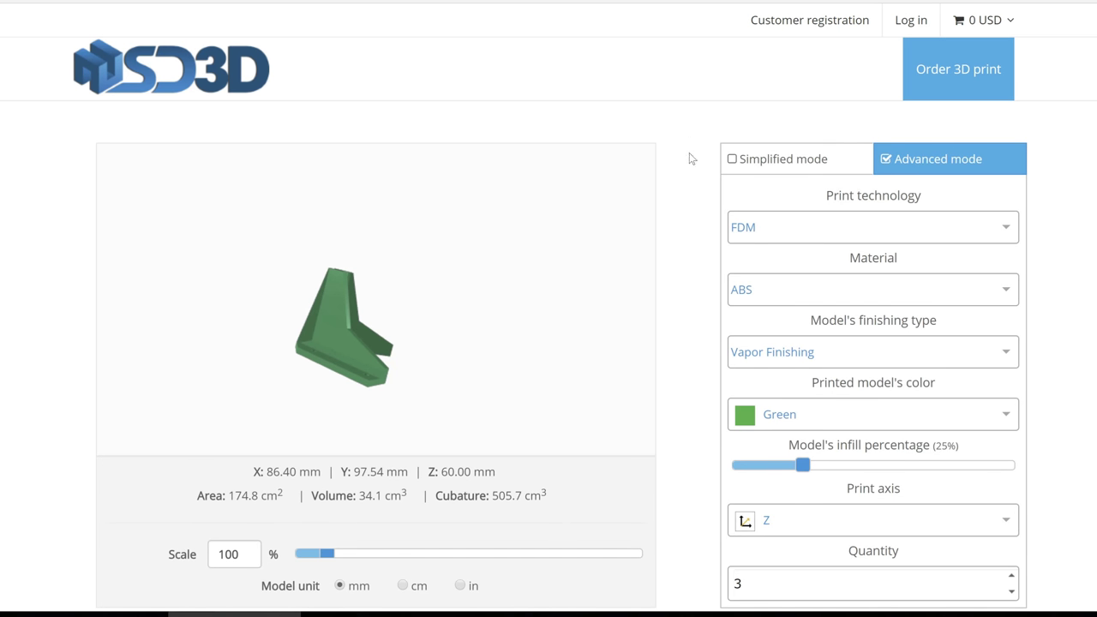
{"action": "left_click", "coordinate": [771, 242]}
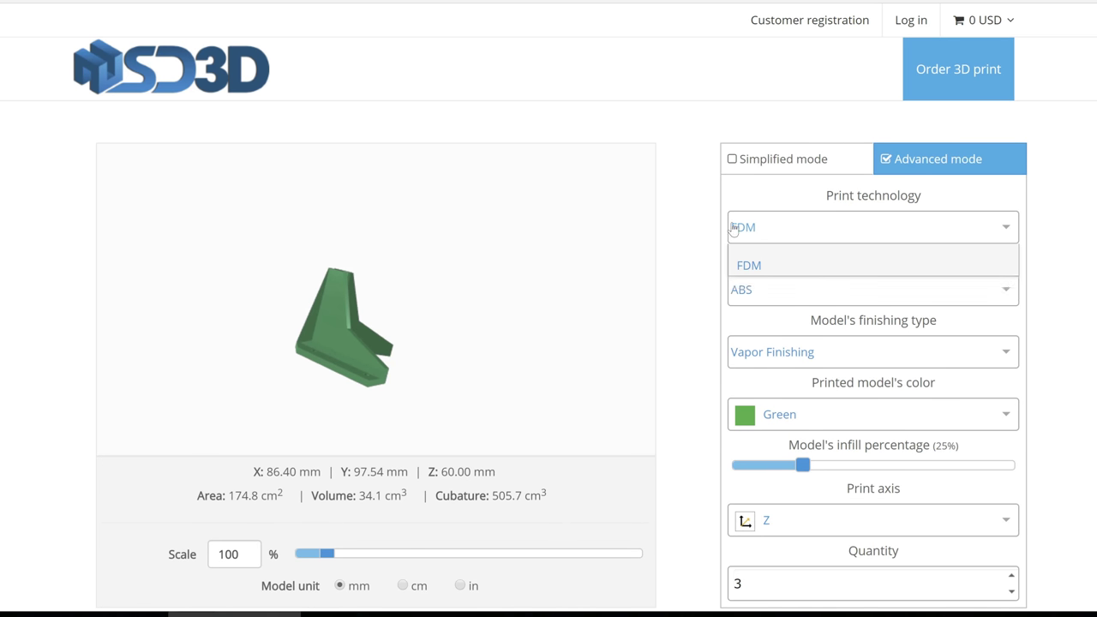
{"action": "left_click", "coordinate": [705, 209]}
{"action": "scroll", "coordinate": [704, 209], "scroll_direction": "down", "scroll_amount": 1}
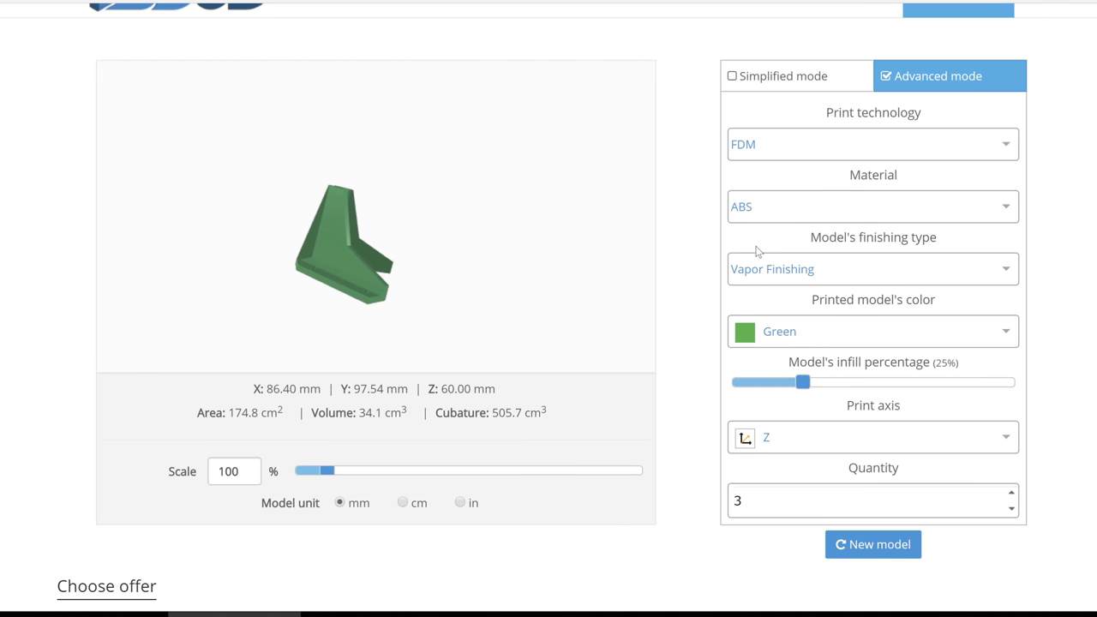
Try a 50% infill to compare the offer prices and return the infill to 25%.
{"action": "left_click_drag", "start_coordinate": [804, 383], "coordinate": [873, 382]}
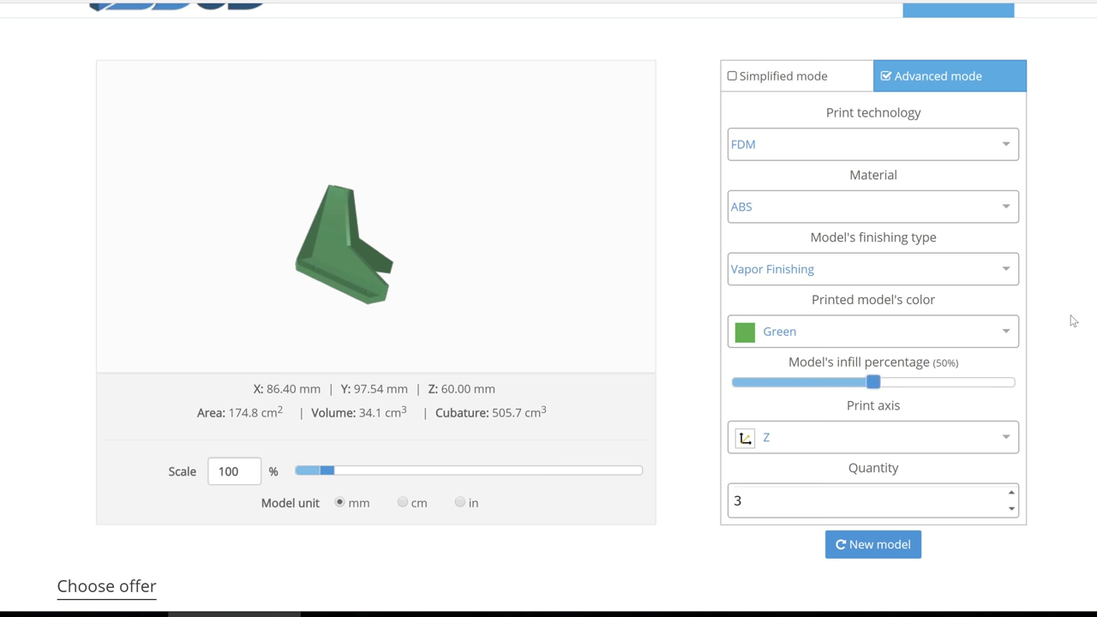
{"action": "scroll", "coordinate": [1071, 317], "scroll_direction": "down", "scroll_amount": 4}
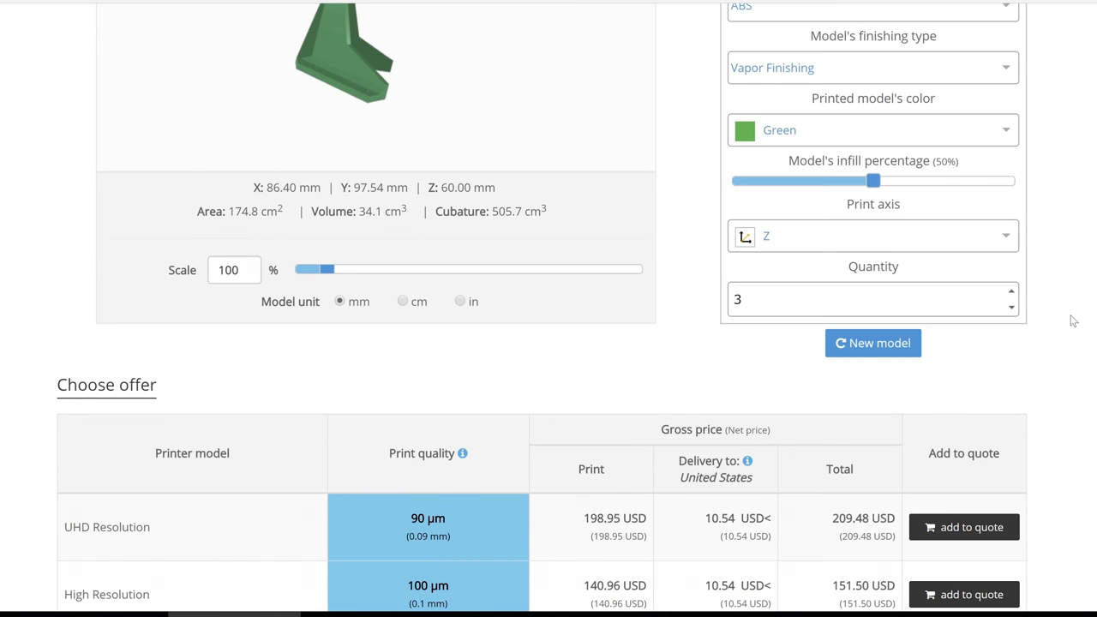
{"action": "scroll", "coordinate": [967, 163], "scroll_direction": "up", "scroll_amount": 1}
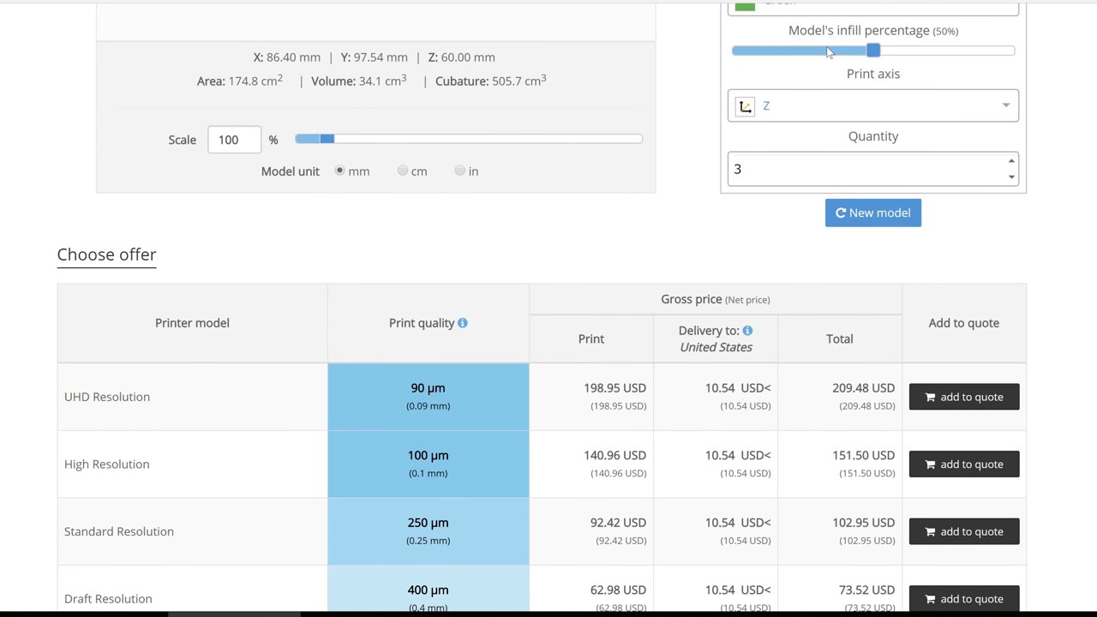
{"action": "left_click_drag", "start_coordinate": [874, 49], "coordinate": [802, 50]}
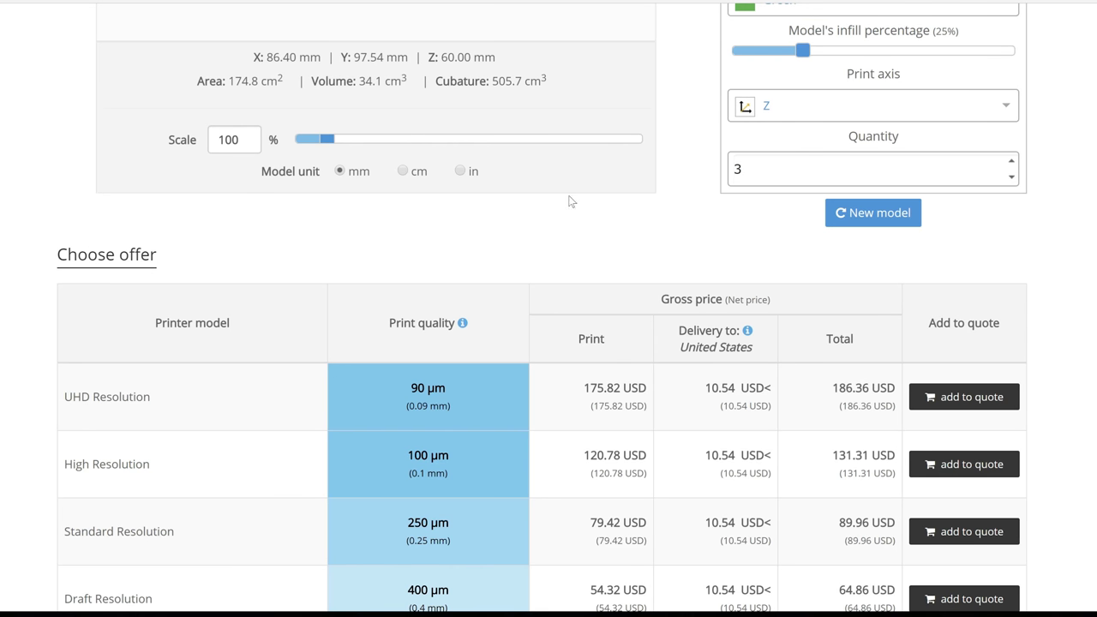
Review the offers by print quality and add the Standard Resolution 250 µm offer to the quote.
{"action": "scroll", "coordinate": [572, 202], "scroll_direction": "down", "scroll_amount": 2}
{"action": "left_click_drag", "start_coordinate": [191, 246], "coordinate": [312, 200]}
{"action": "left_click", "coordinate": [462, 231]}
{"action": "left_click_drag", "start_coordinate": [623, 356], "coordinate": [547, 360]}
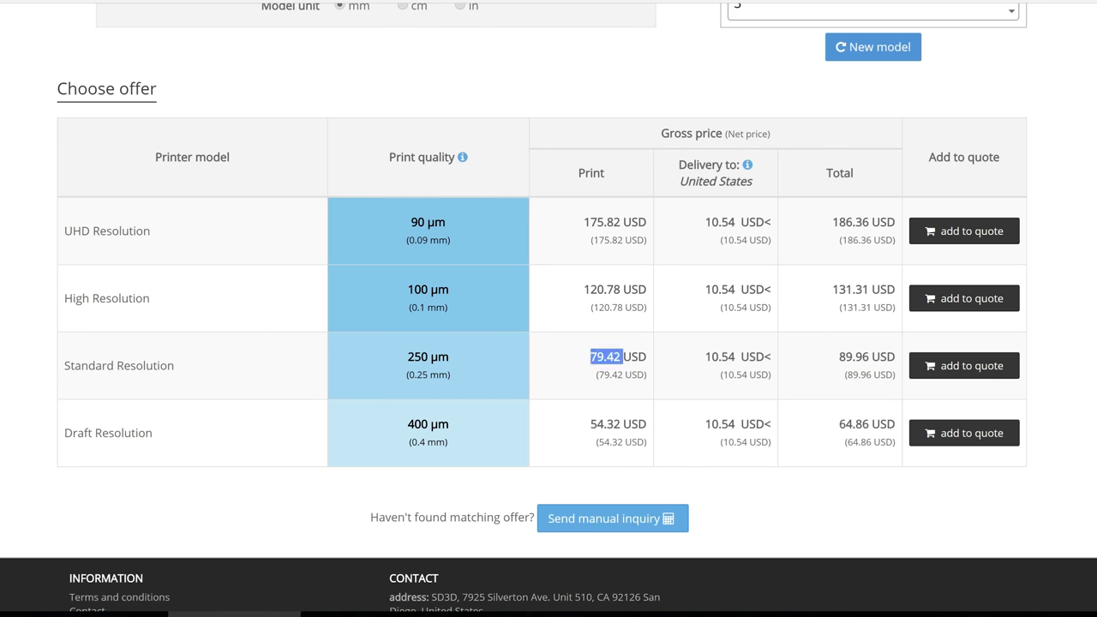
{"action": "left_click", "coordinate": [948, 365]}
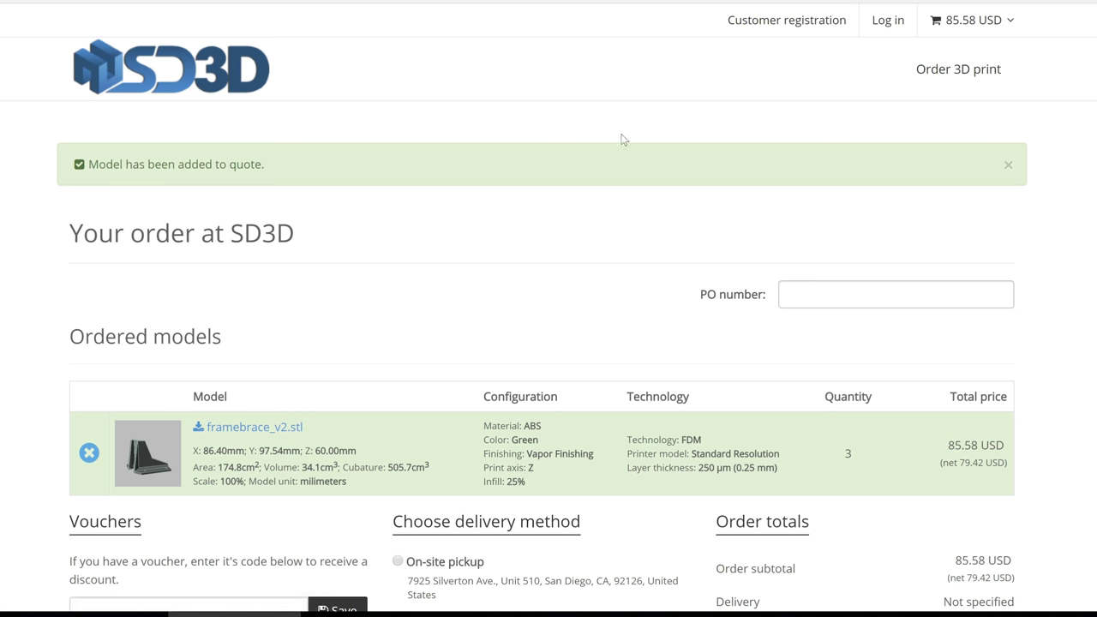
Start customizing another framebrace_v2.stl model for the order, with Nylon 910 as material and a quantity of 2.
{"action": "scroll", "coordinate": [623, 139], "scroll_direction": "down", "scroll_amount": 2}
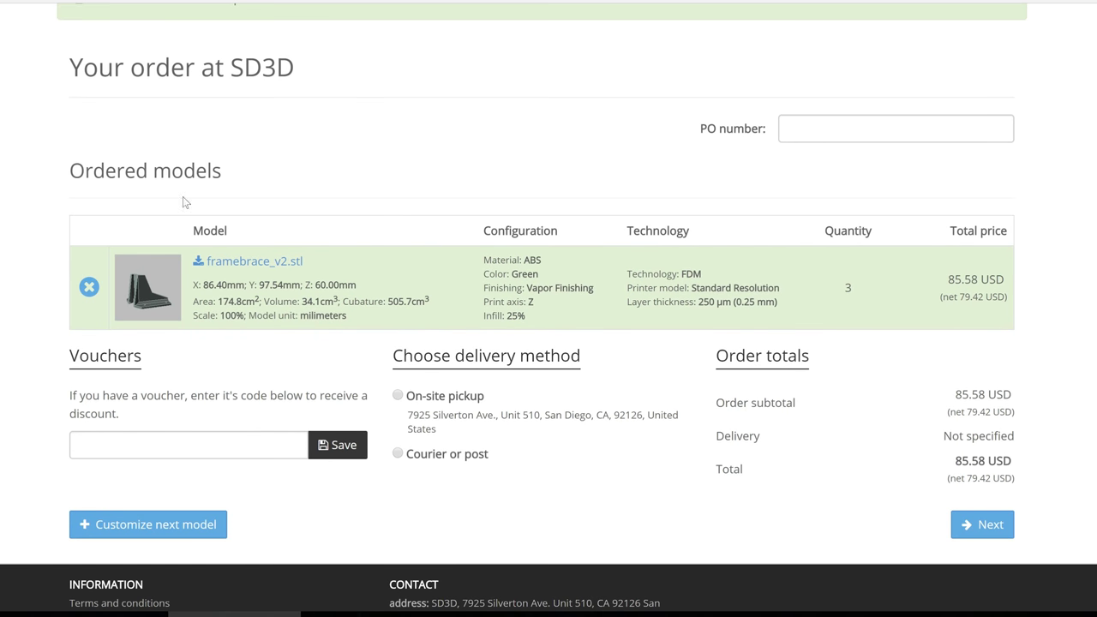
{"action": "left_click", "coordinate": [168, 529]}
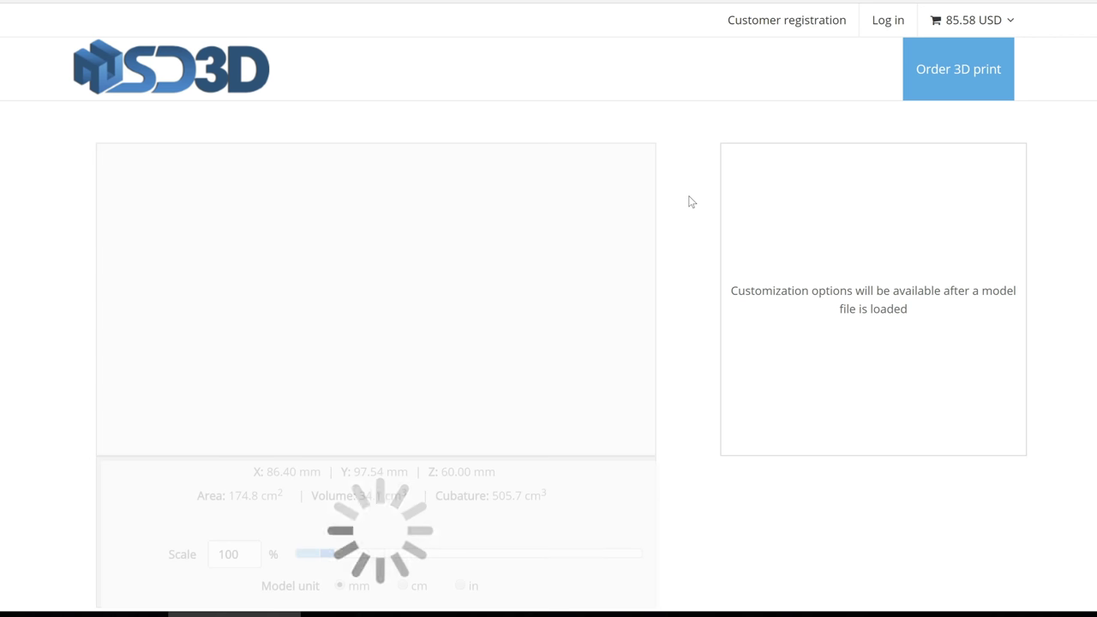
{"action": "left_click", "coordinate": [798, 227]}
{"action": "scroll", "coordinate": [784, 368], "scroll_direction": "down", "scroll_amount": 2}
{"action": "left_click", "coordinate": [780, 454]}
{"action": "left_click_drag", "start_coordinate": [754, 415], "coordinate": [713, 415]}
{"action": "type", "text": "2"}
Add the Draft Resolution 400 µm offer to the quote and review the ordered models.
{"action": "scroll", "coordinate": [695, 332], "scroll_direction": "down", "scroll_amount": 5}
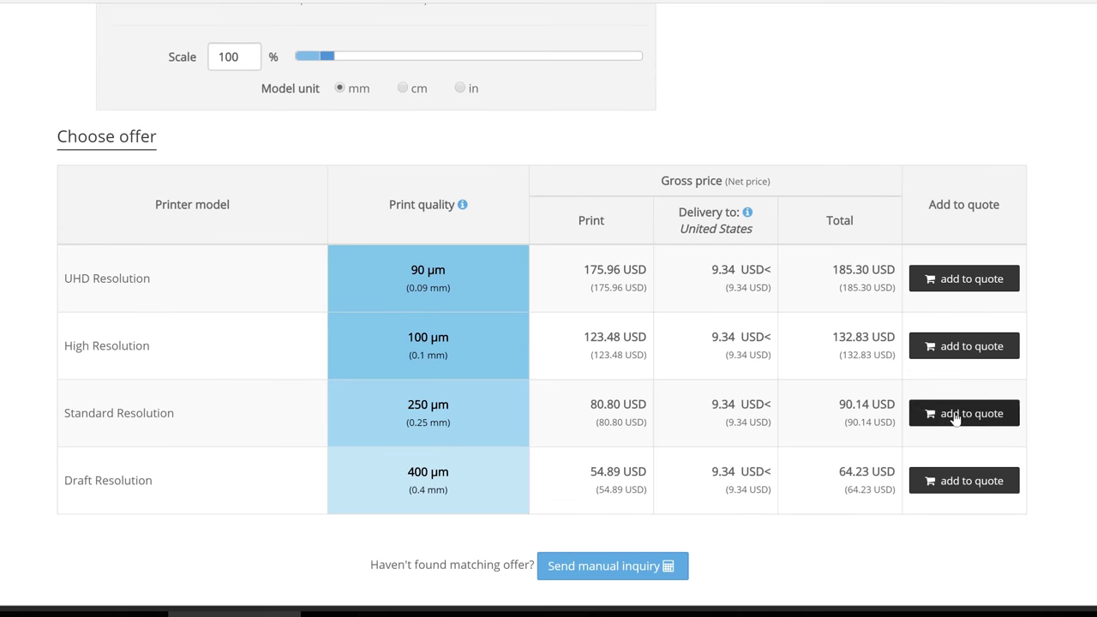
{"action": "left_click", "coordinate": [934, 478]}
{"action": "scroll", "coordinate": [503, 203], "scroll_direction": "down", "scroll_amount": 3}
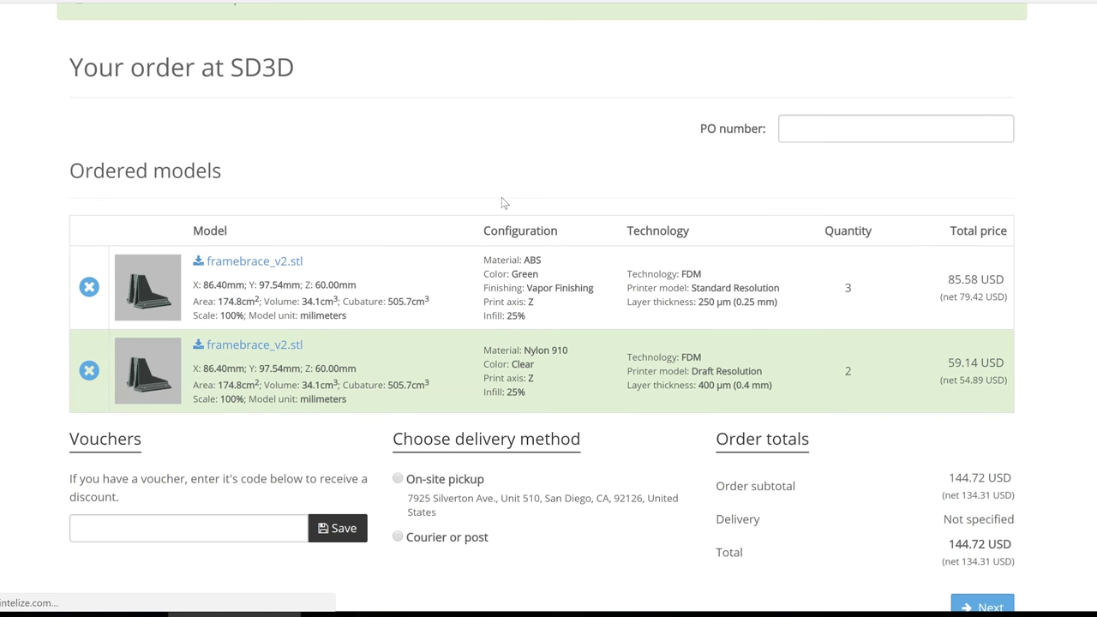
Enter placeholder discount text in the voucher field and clear it again.
{"action": "left_click", "coordinate": [81, 445]}
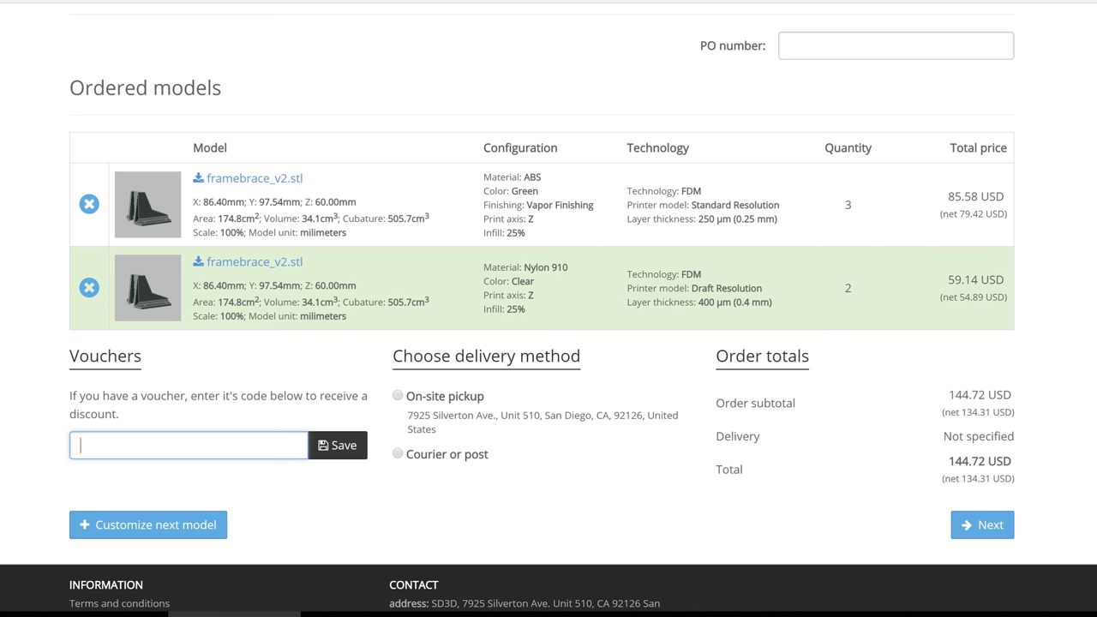
{"action": "type", "text": "Discount Cod"}
{"action": "key", "text": "BackSpace"}
{"action": "key", "text": "BackSpace"}
{"action": "key", "text": "BackSpace"}
{"action": "key", "text": "BackSpace"}
{"action": "key", "text": "BackSpace"}
{"action": "key", "text": "BackSpace"}
{"action": "key", "text": "BackSpace"}
{"action": "key", "text": "BackSpace"}
{"action": "key", "text": "BackSpace"}
{"action": "key", "text": "BackSpace"}
{"action": "key", "text": "BackSpace"}
{"action": "key", "text": "BackSpace"}
Choose Courier or post as the order's delivery method.
{"action": "left_click", "coordinate": [397, 453]}
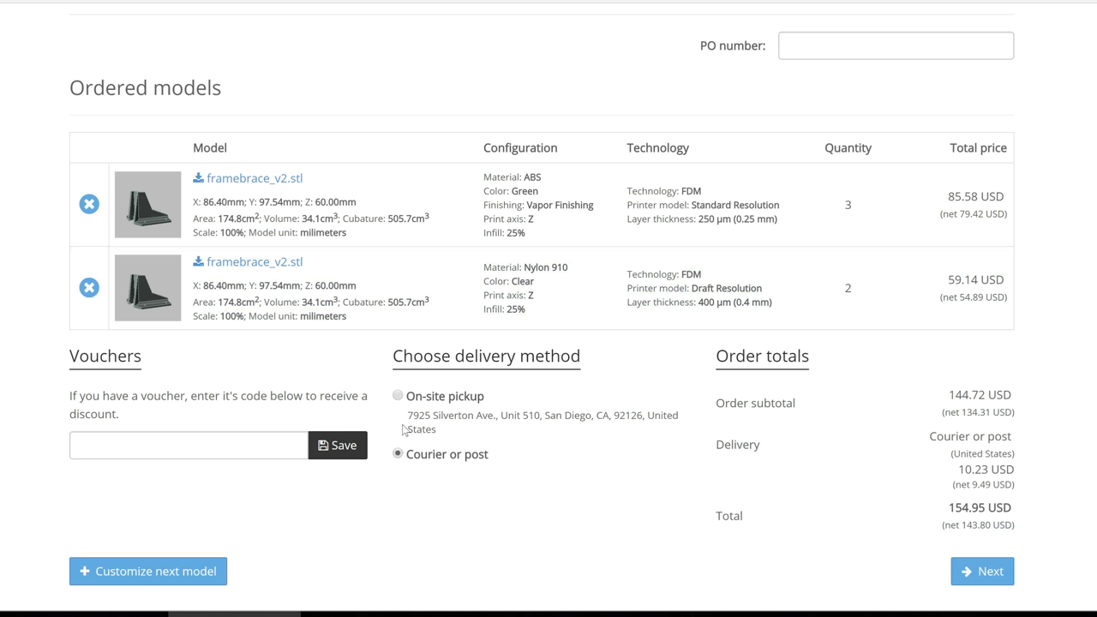
Switch the delivery method to On-site pickup, check the order totals and proceed to checkout.
{"action": "scroll", "coordinate": [405, 429], "scroll_direction": "down", "scroll_amount": 1}
{"action": "left_click", "coordinate": [397, 353]}
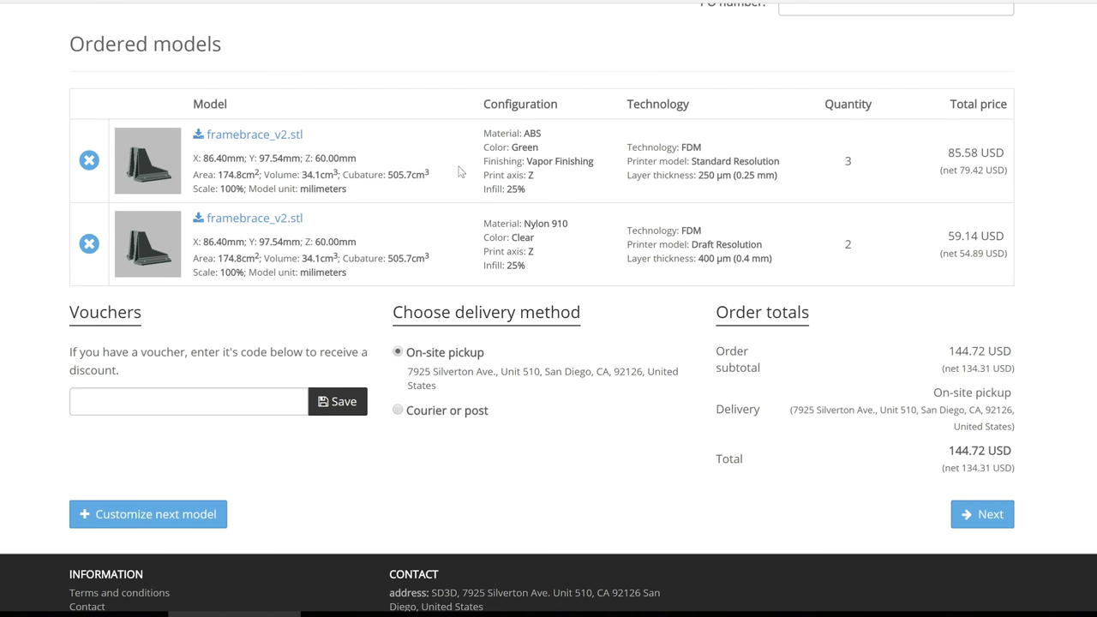
{"action": "left_click_drag", "start_coordinate": [1018, 467], "coordinate": [887, 357]}
{"action": "left_click", "coordinate": [887, 357]}
{"action": "scroll", "coordinate": [887, 356], "scroll_direction": "up", "scroll_amount": 1}
{"action": "scroll", "coordinate": [887, 356], "scroll_direction": "down", "scroll_amount": 1}
{"action": "left_click", "coordinate": [983, 516]}
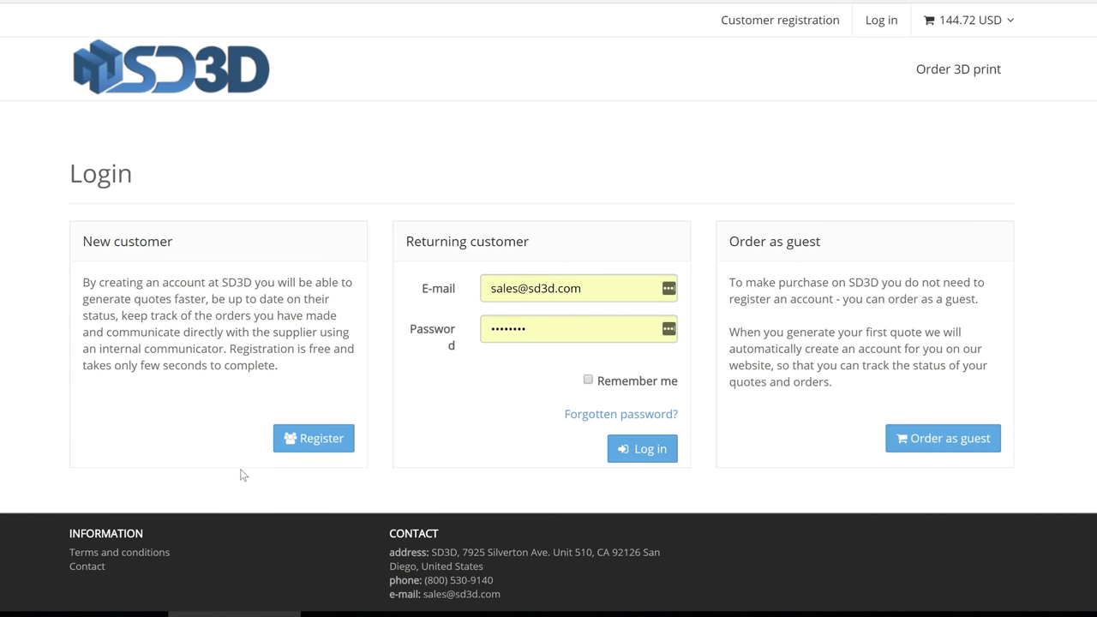
Log in as a returning customer, set the billing address state to California and continue.
{"action": "left_click", "coordinate": [650, 461]}
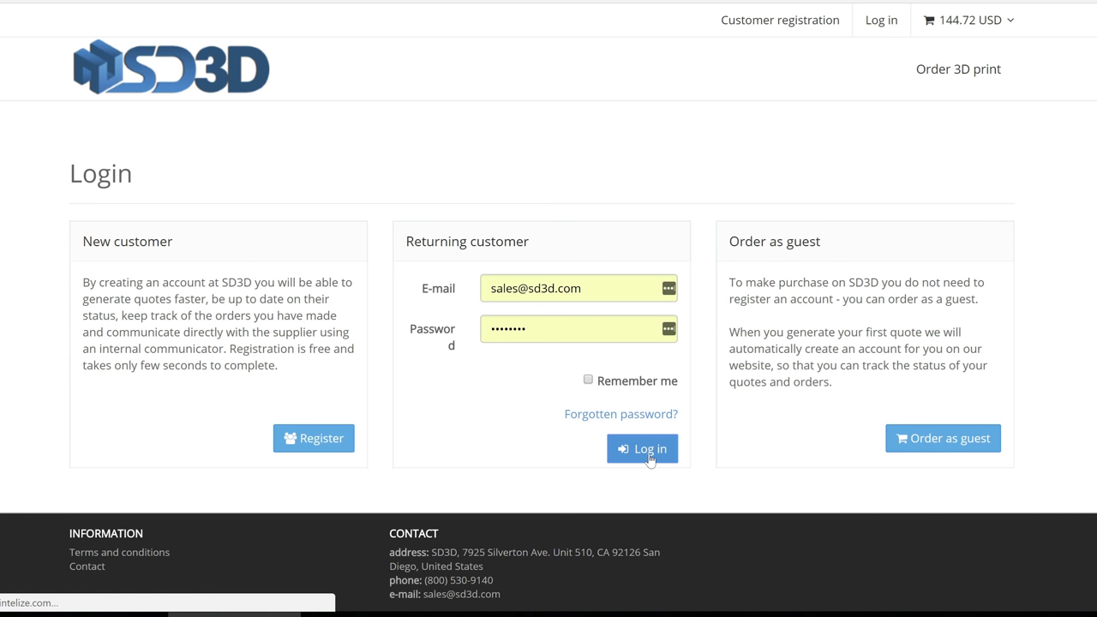
{"action": "scroll", "coordinate": [592, 211], "scroll_direction": "down", "scroll_amount": 3}
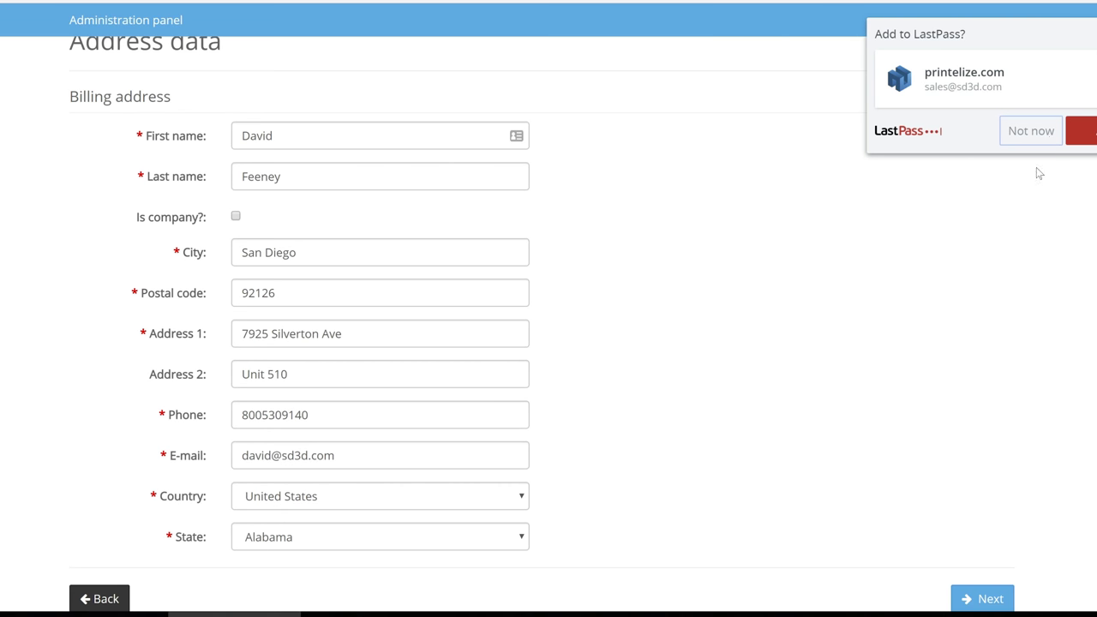
{"action": "left_click", "coordinate": [380, 454]}
{"action": "left_click", "coordinate": [299, 25]}
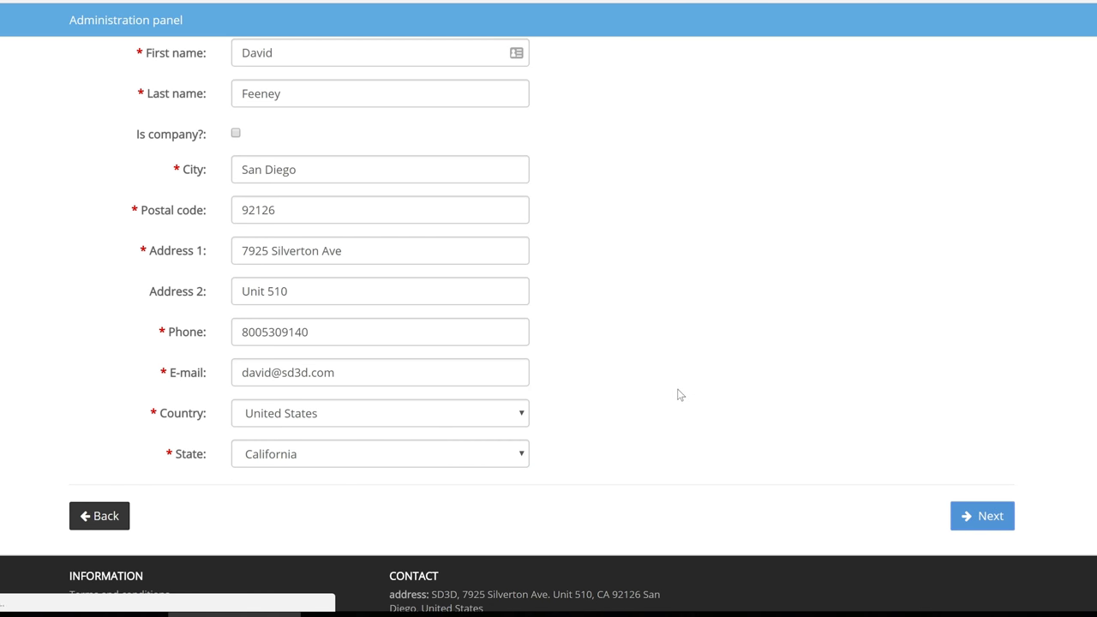
Review the order and continue with Credit card or PayPal payment (via PayPal) as the payment method.
{"action": "left_click_drag", "start_coordinate": [294, 207], "coordinate": [69, 182]}
{"action": "scroll", "coordinate": [567, 372], "scroll_direction": "down", "scroll_amount": 5}
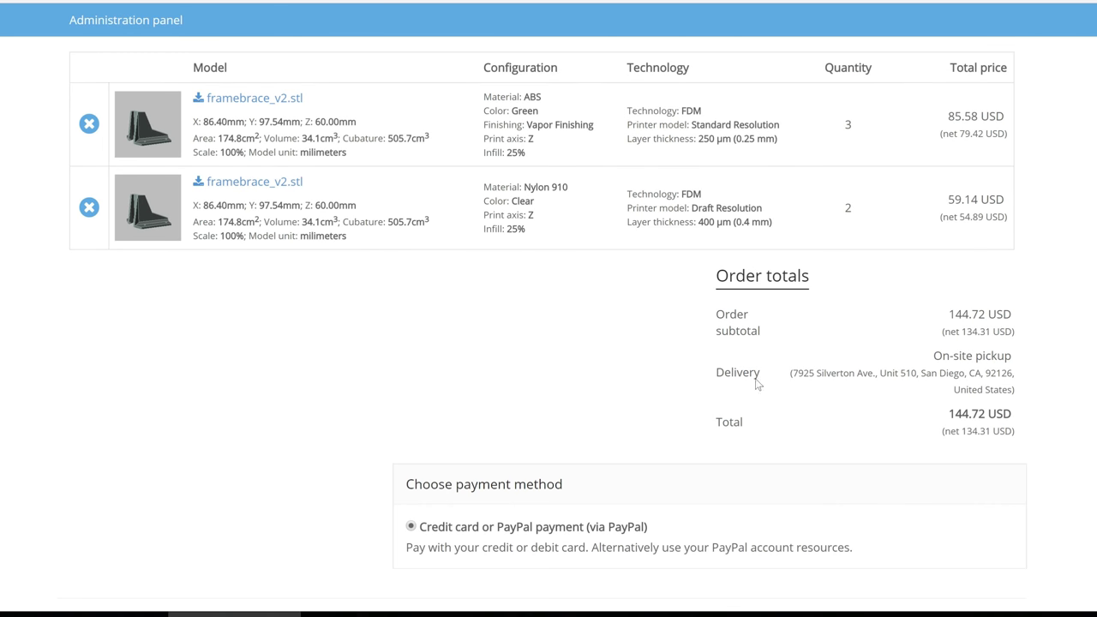
{"action": "left_click", "coordinate": [987, 463]}
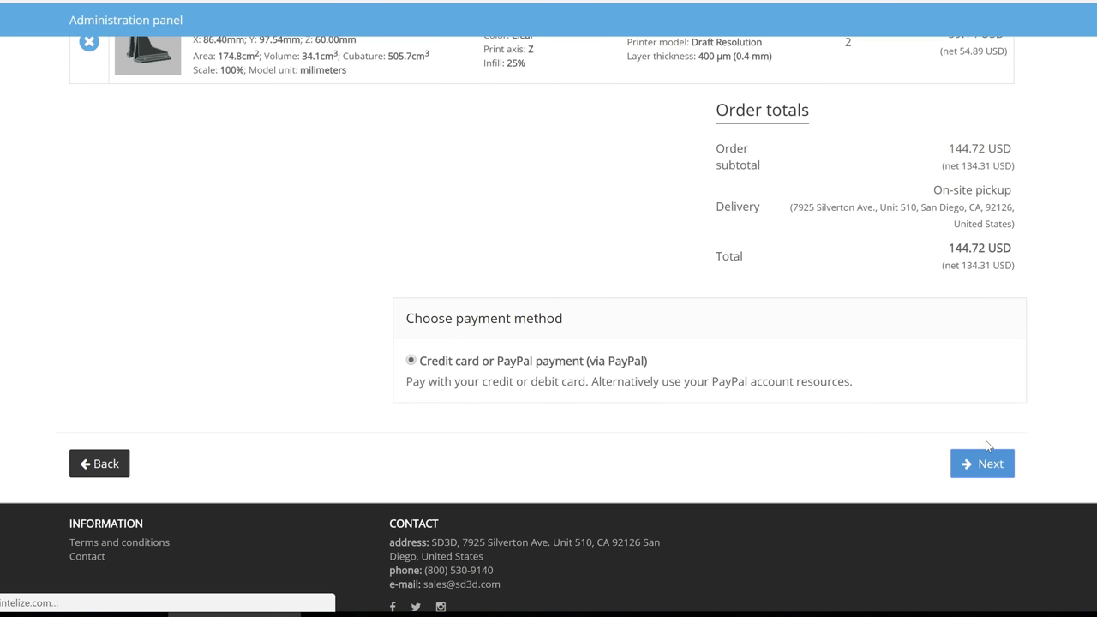
Write the supplier message "I just want to confirm that 25% infill is strong enough for these parts" and place the order.
{"action": "scroll", "coordinate": [824, 209], "scroll_direction": "down", "scroll_amount": 3}
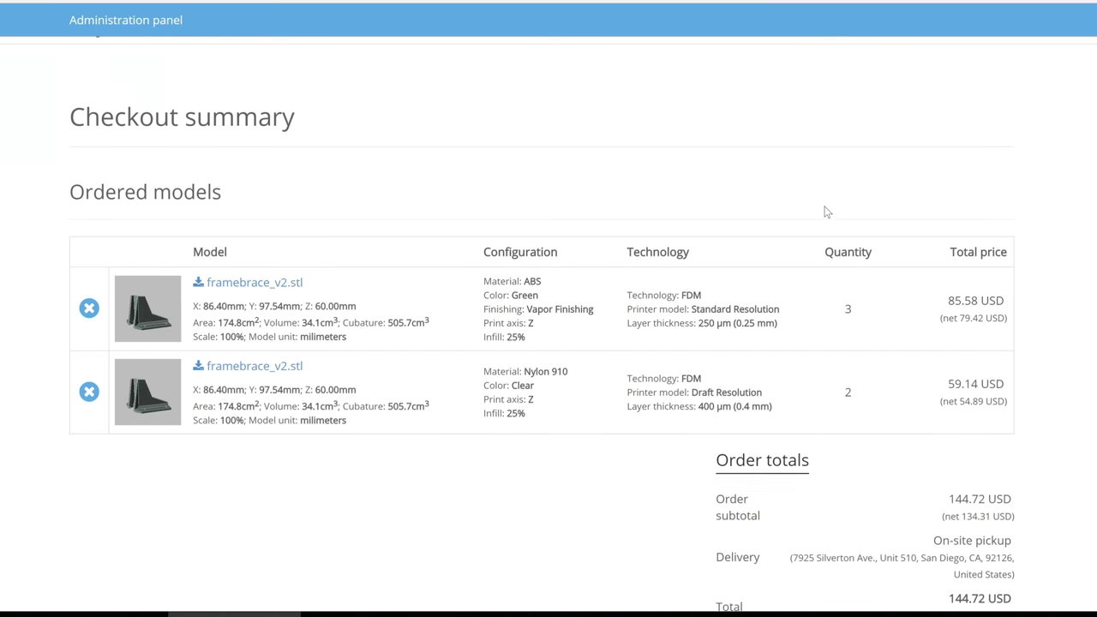
{"action": "scroll", "coordinate": [824, 208], "scroll_direction": "down", "scroll_amount": 1}
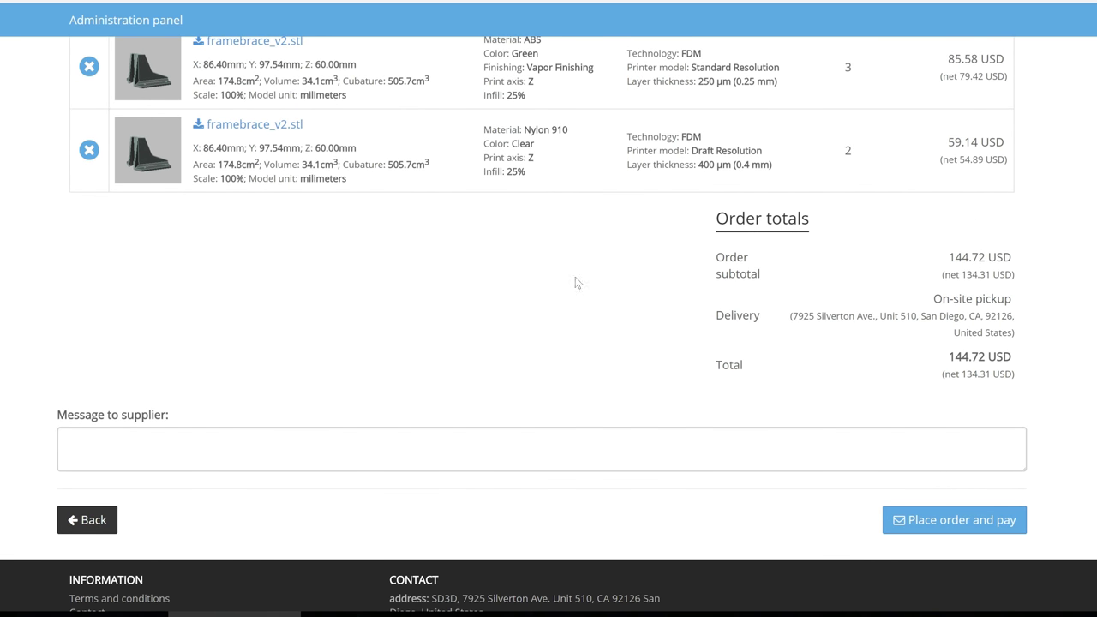
{"action": "left_click", "coordinate": [69, 441]}
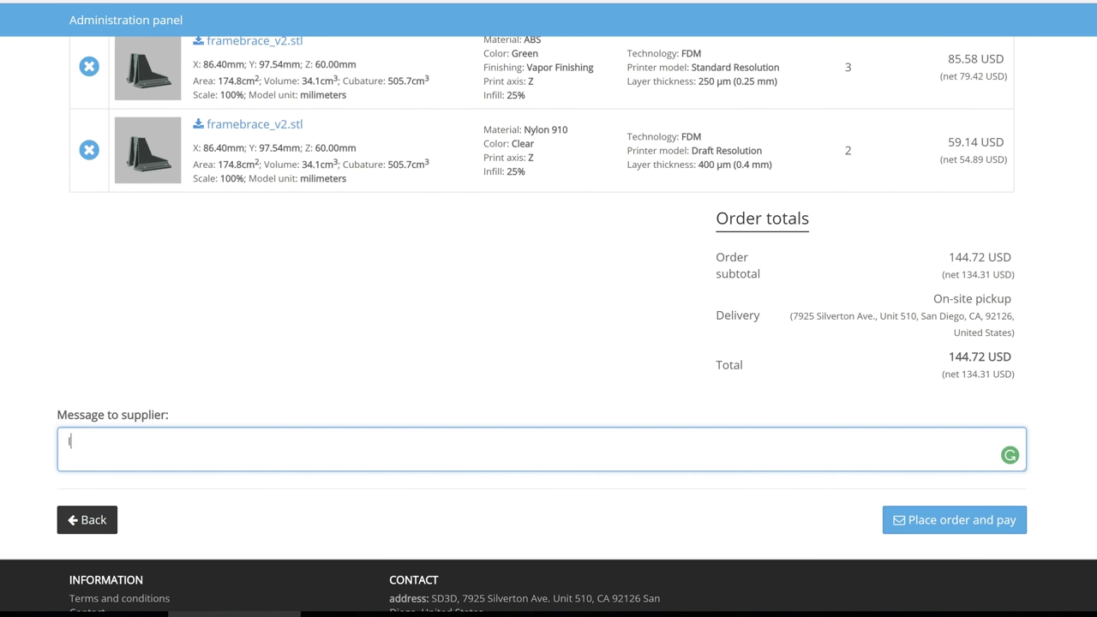
{"action": "type", "text": "I just want to confirm that 25% infill is strong enough for these parts"}
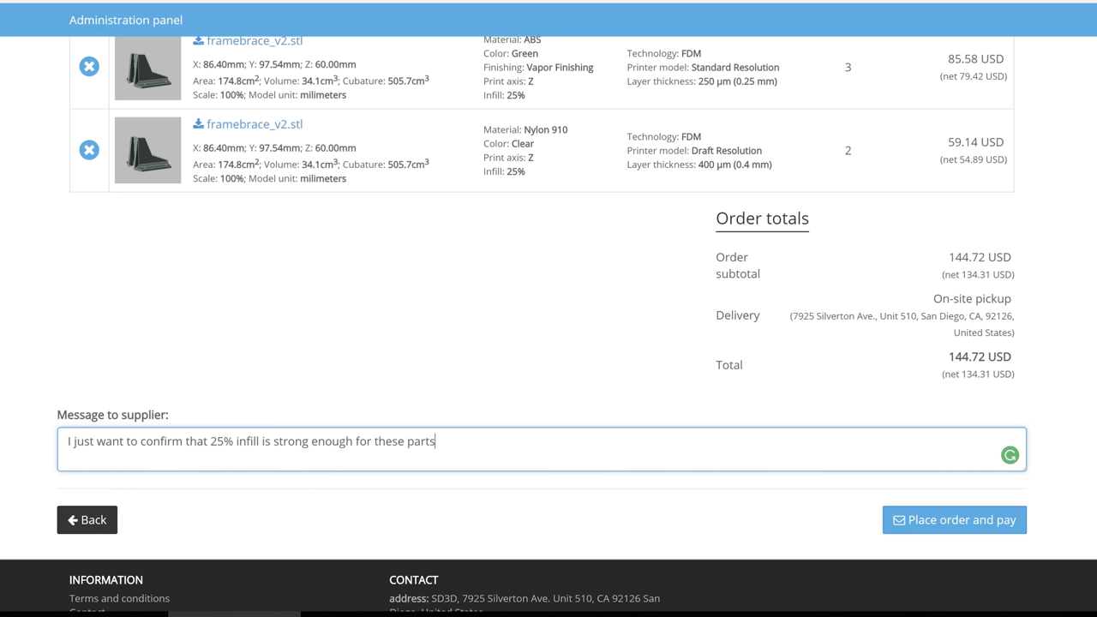
{"action": "left_click", "coordinate": [896, 523]}
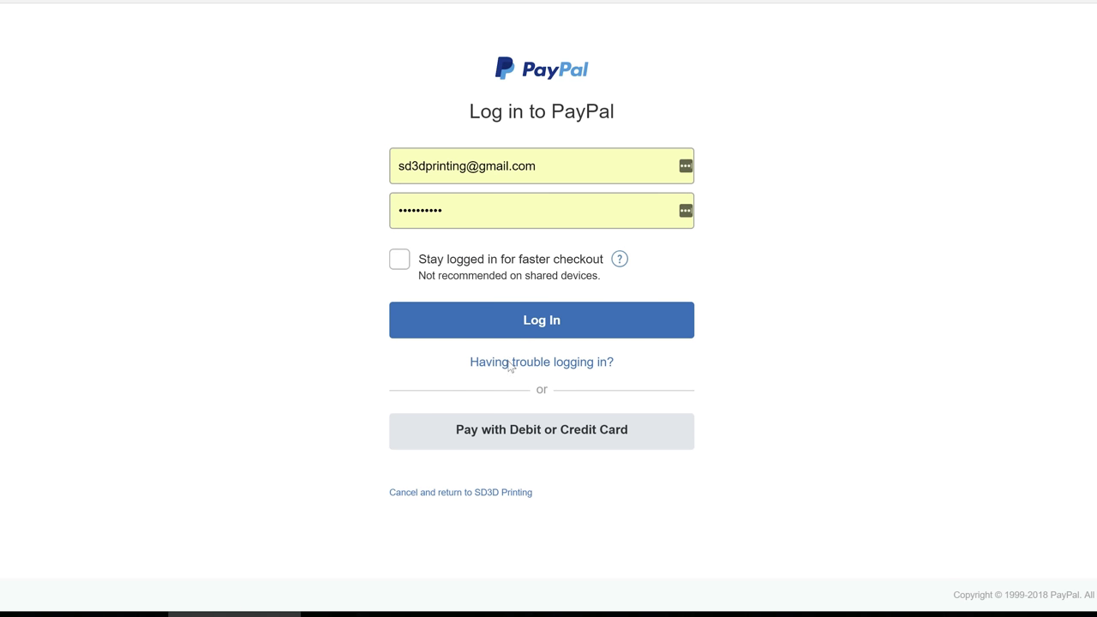
Examine the PayPal payment options, including login and paying with a debit or credit card.
{"action": "left_click_drag", "start_coordinate": [371, 399], "coordinate": [582, 436]}
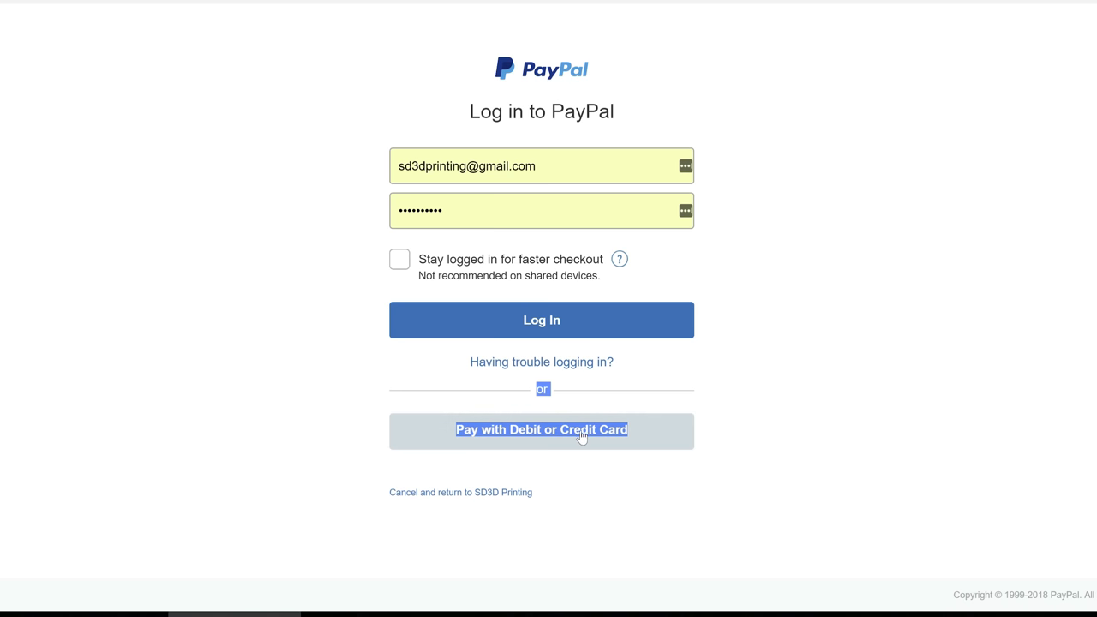
{"action": "left_click", "coordinate": [754, 323]}
{"action": "left_click", "coordinate": [636, 321]}
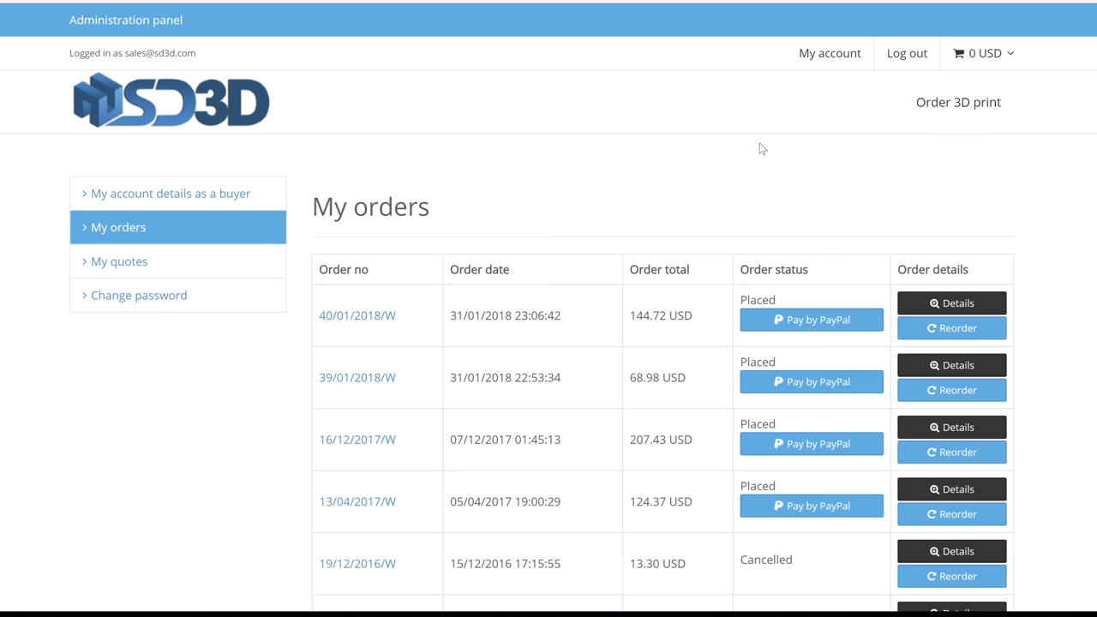
Look through the My orders history, checking the dates, totals and statuses of current and past orders.
{"action": "scroll", "coordinate": [701, 139], "scroll_direction": "down", "scroll_amount": 6}
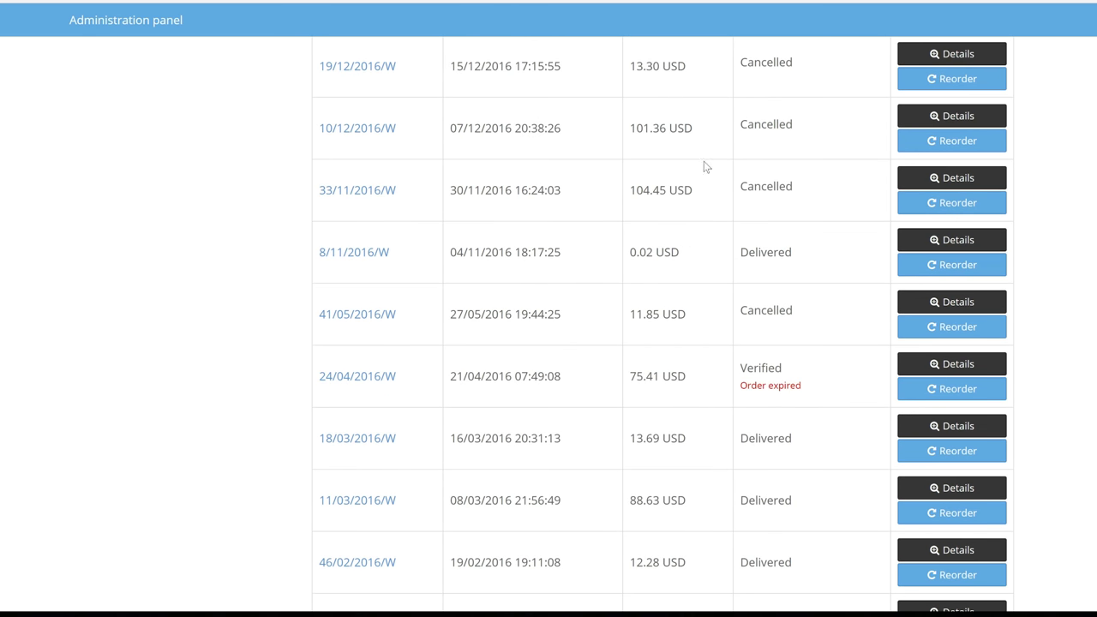
{"action": "left_click_drag", "start_coordinate": [801, 253], "coordinate": [438, 251]}
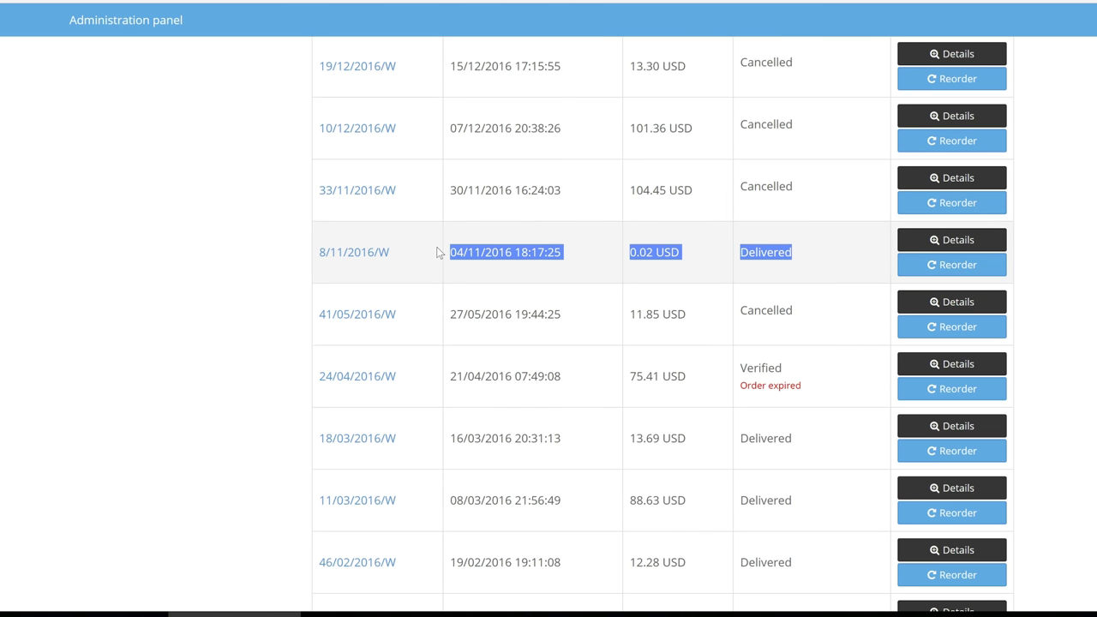
{"action": "scroll", "coordinate": [438, 251], "scroll_direction": "down", "scroll_amount": 5}
{"action": "scroll", "coordinate": [450, 244], "scroll_direction": "up", "scroll_amount": 5}
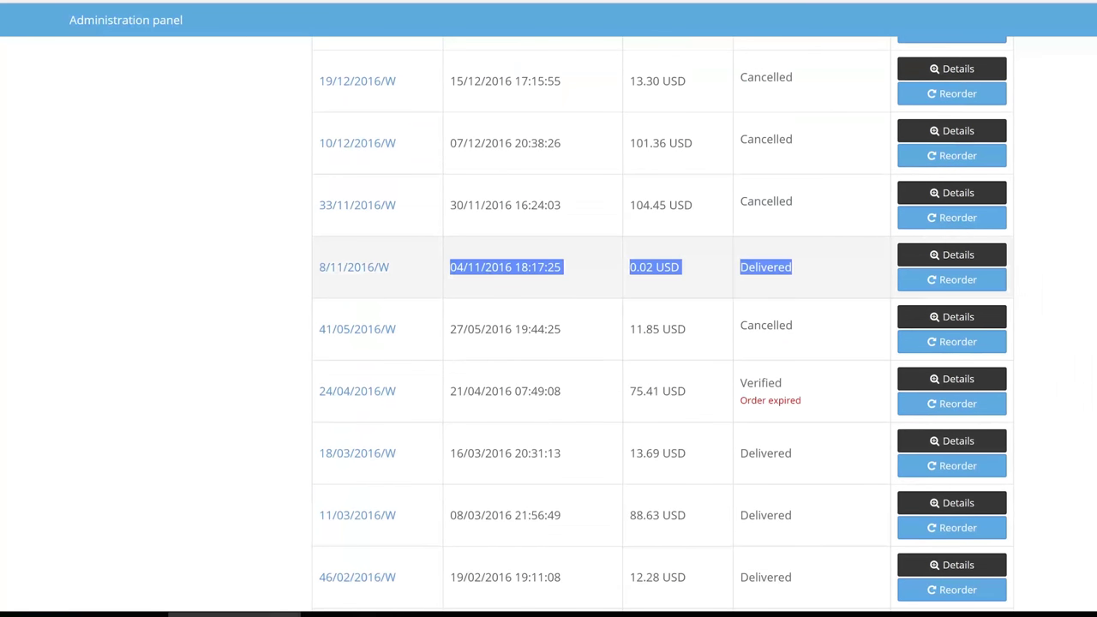
{"action": "left_click_drag", "start_coordinate": [795, 202], "coordinate": [643, 187]}
{"action": "scroll", "coordinate": [654, 200], "scroll_direction": "up", "scroll_amount": 4}
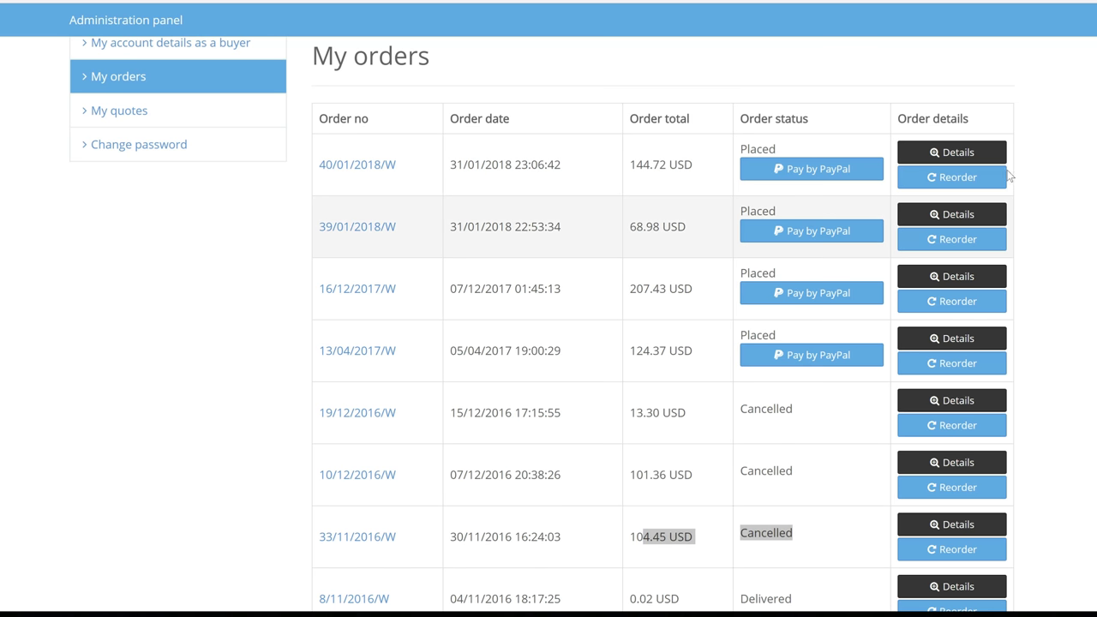
{"action": "scroll", "coordinate": [715, 85], "scroll_direction": "up", "scroll_amount": 1}
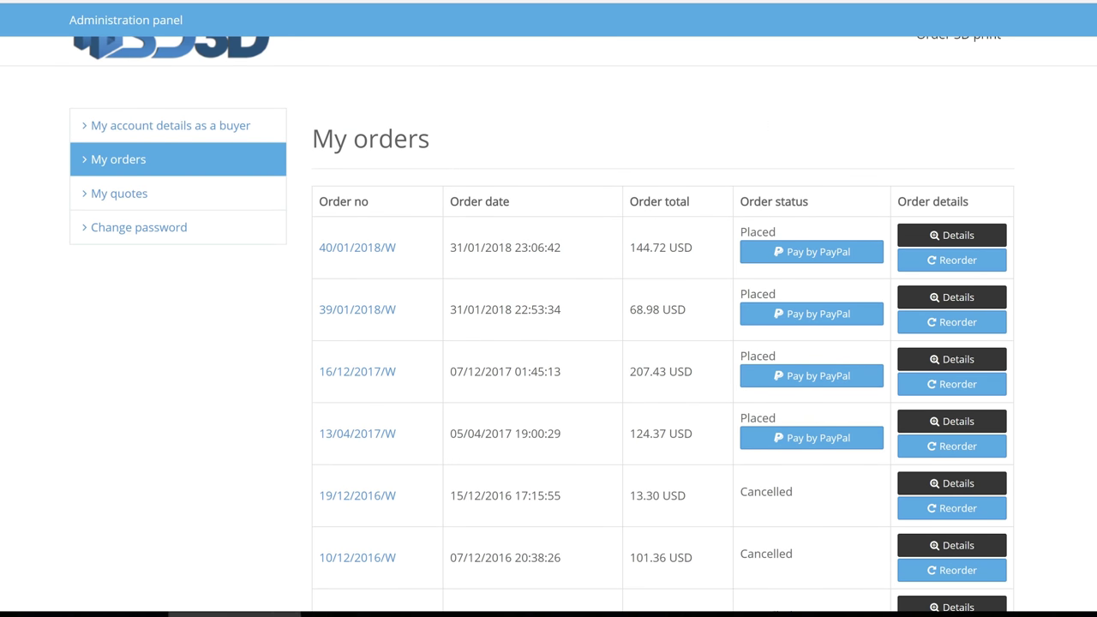